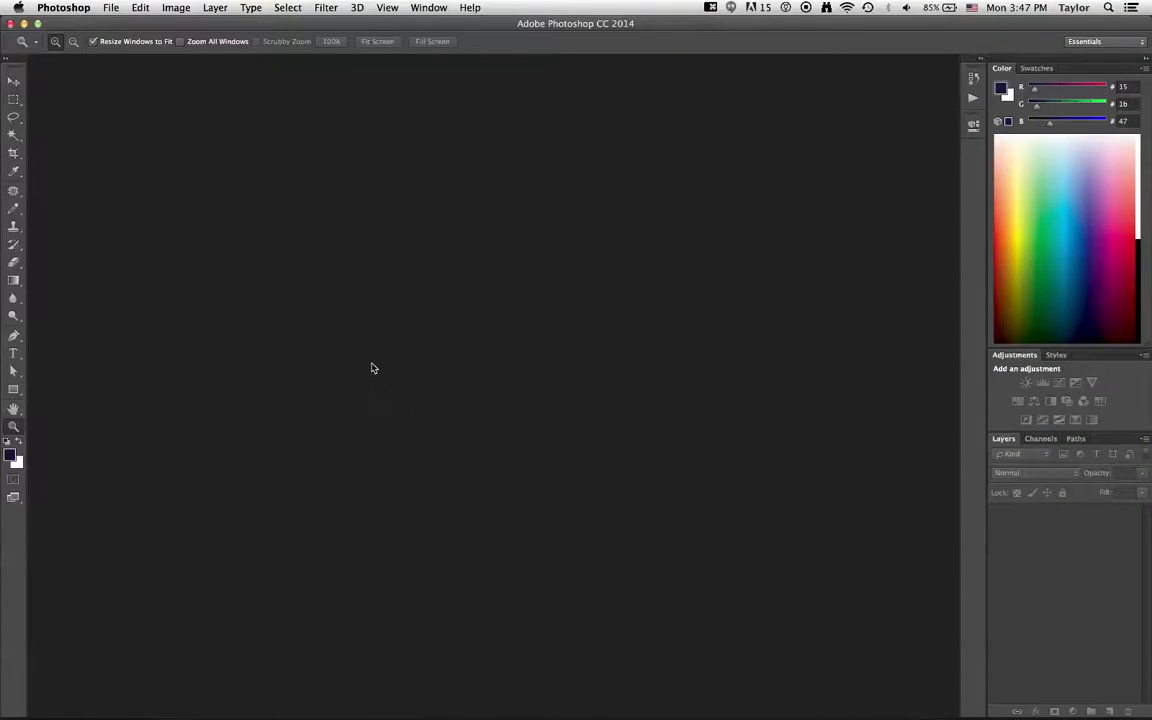
- Hide the current application and switch to Google Chrome
{"action": "key", "text": "cmd+h"}
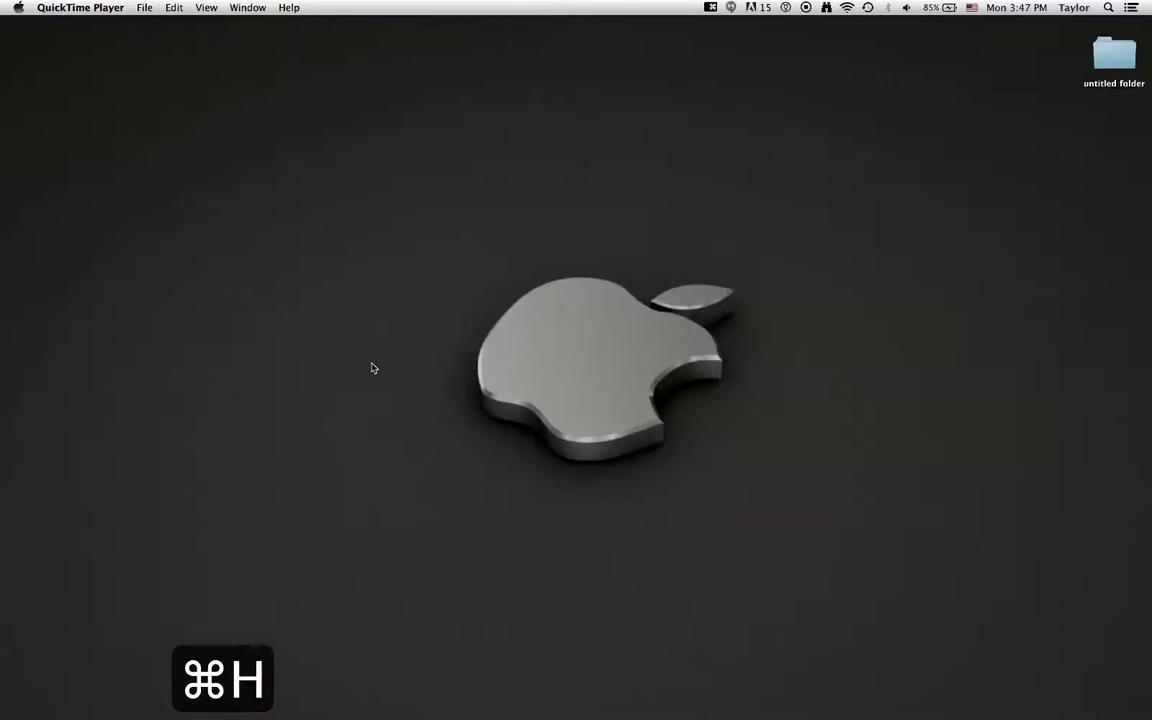
{"action": "key", "text": "super+space"}
{"action": "type", "text": "chro"}
{"action": "key", "text": "Return"}
{"action": "key", "text": "ctrl+c"}
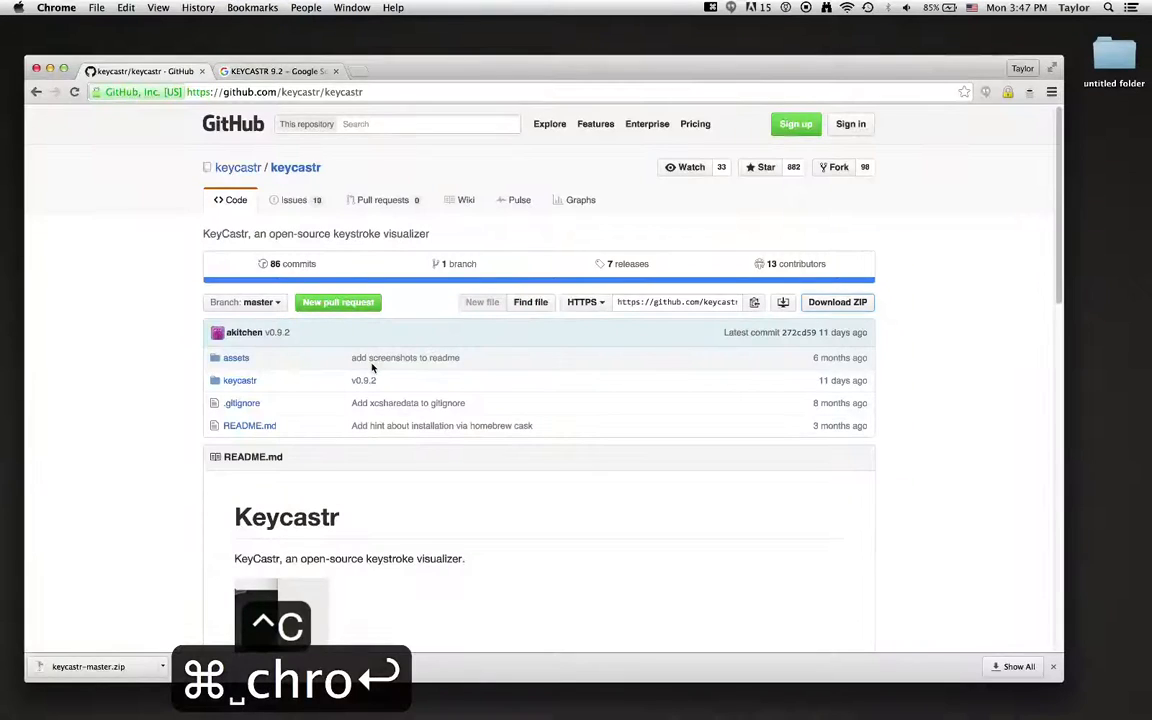
- Search Google for "skateboarder" in a new browser tab
{"action": "left_click", "coordinate": [359, 74]}
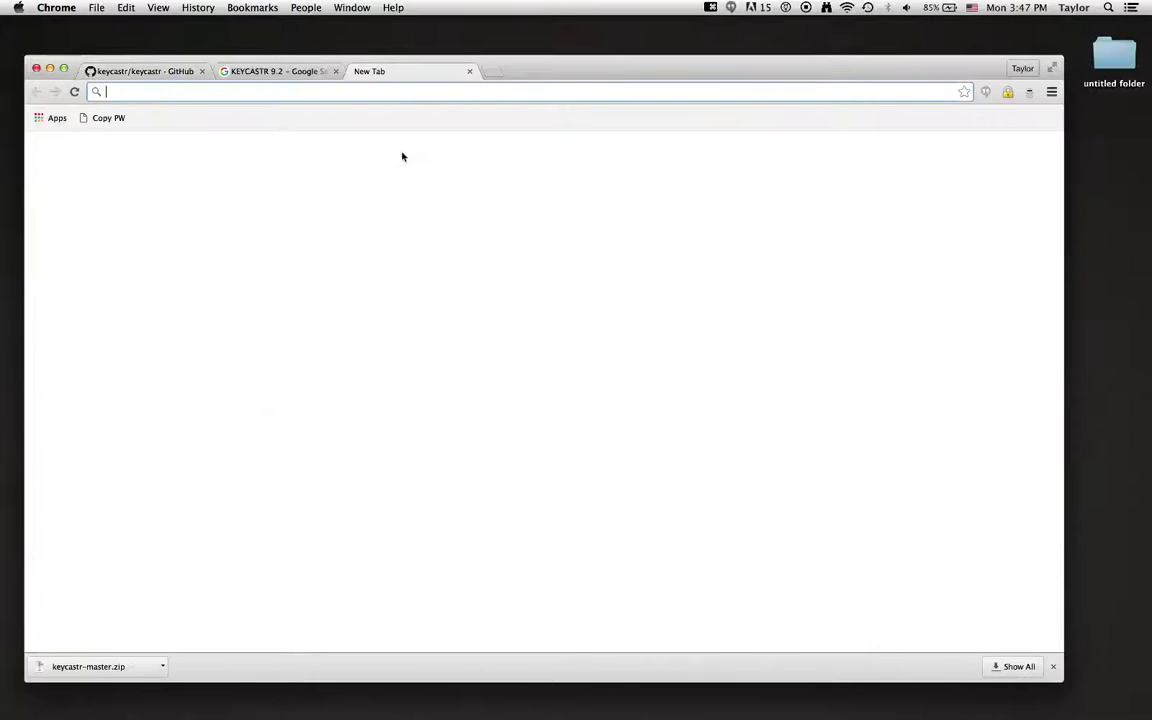
{"action": "left_click", "coordinate": [394, 335]}
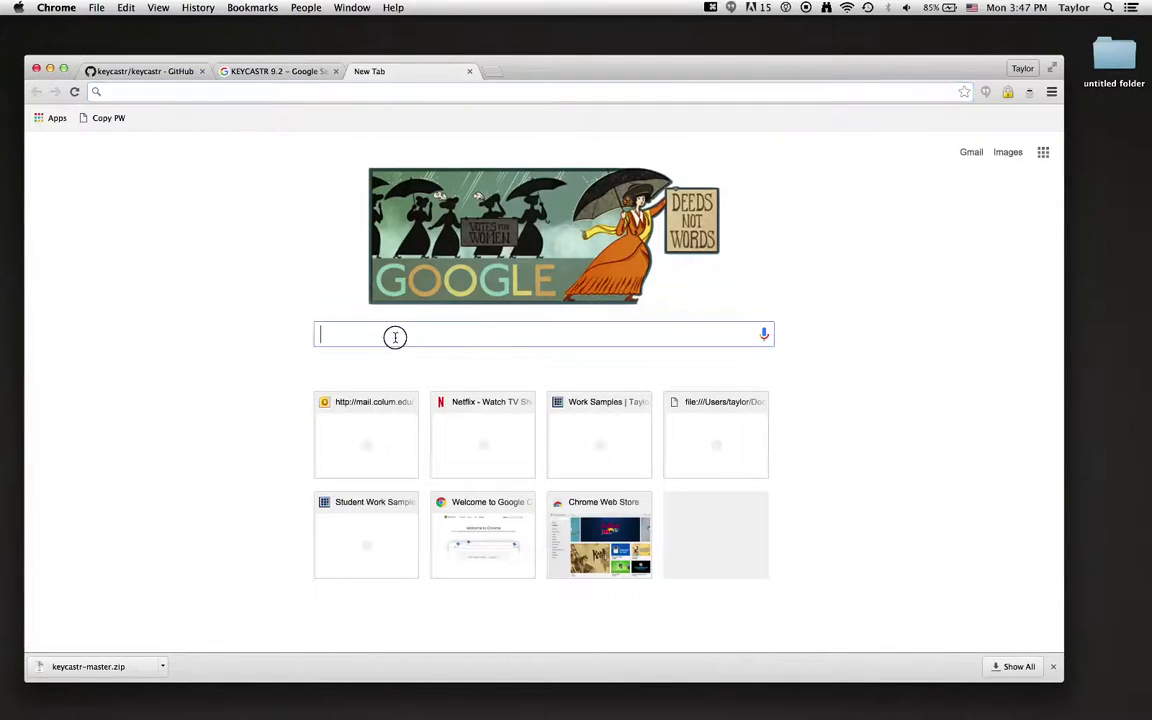
{"action": "type", "text": "skateboarder"}
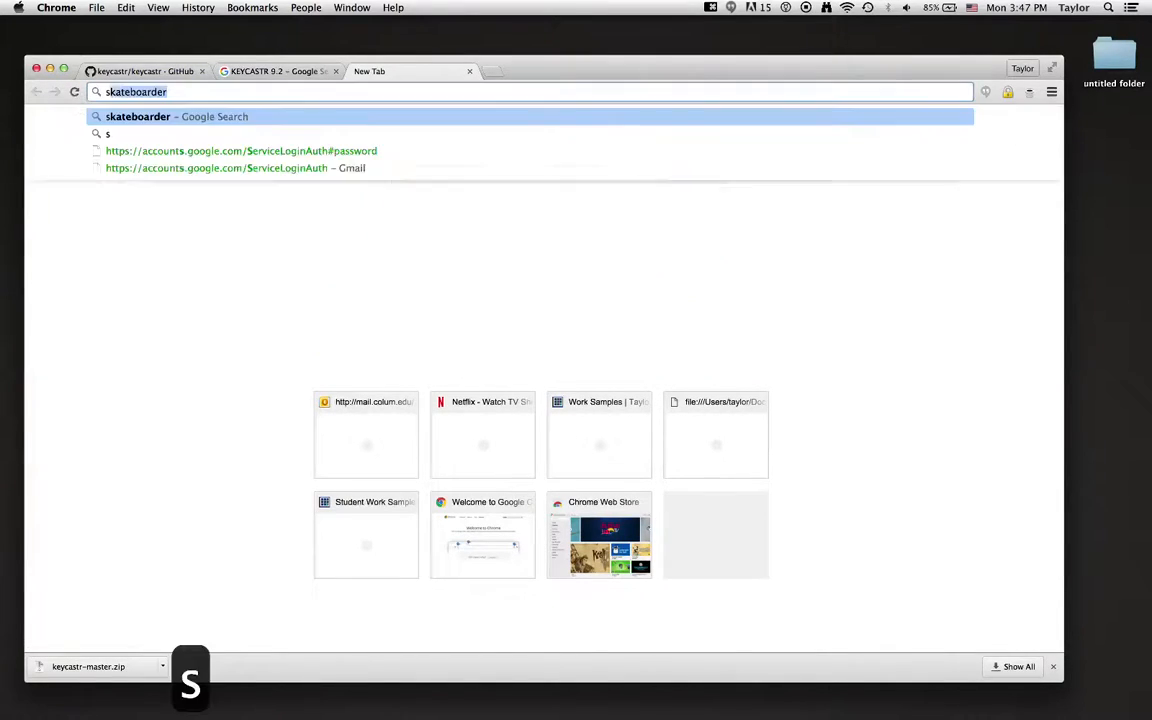
{"action": "key", "text": "Return"}
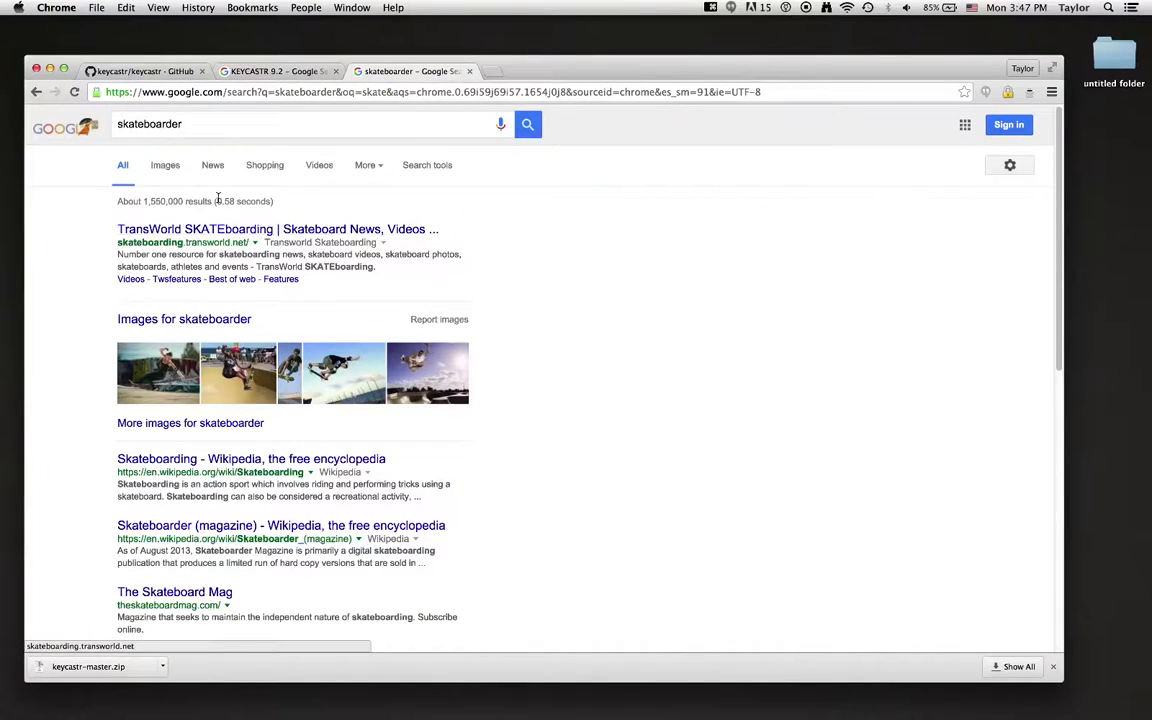
- Show the image results for the skateboarder search and limit them to the Large size
{"action": "left_click", "coordinate": [166, 167]}
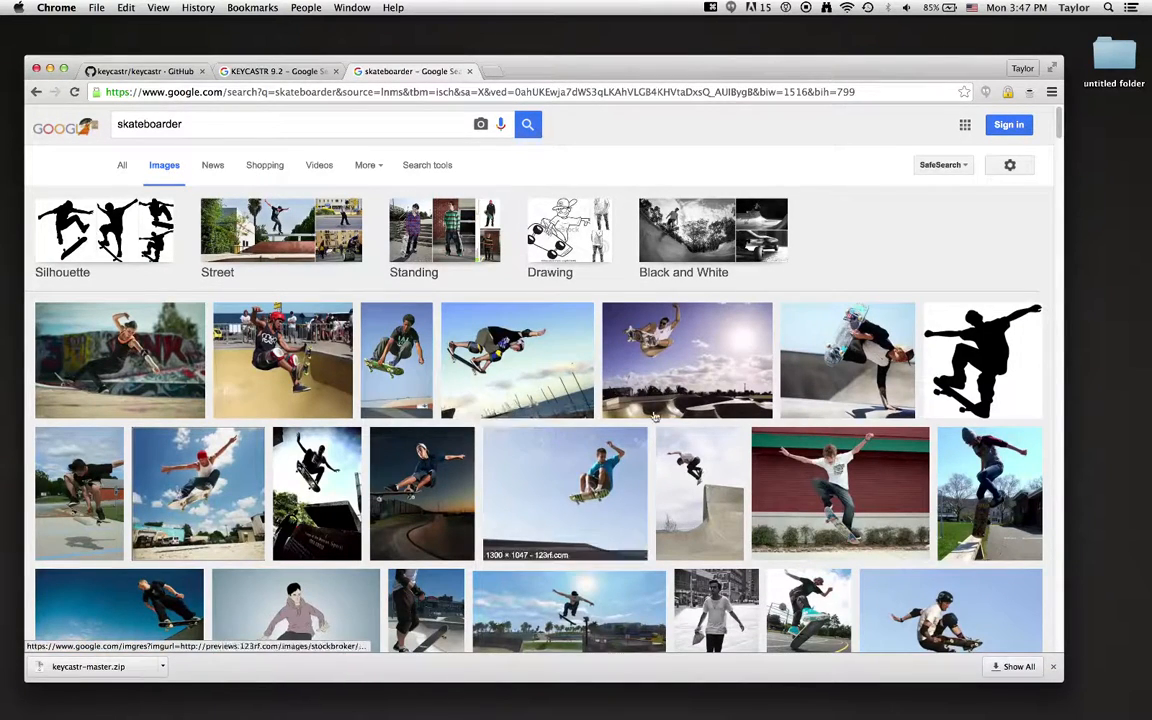
{"action": "left_click", "coordinate": [427, 172]}
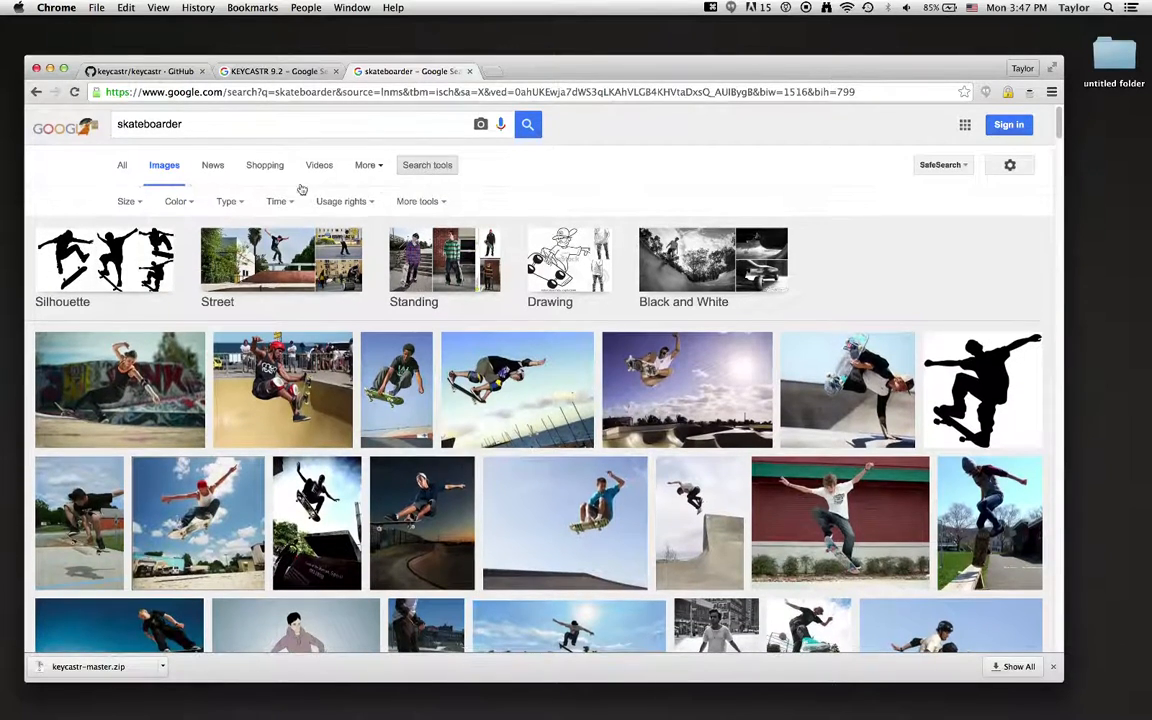
{"action": "left_click", "coordinate": [135, 204]}
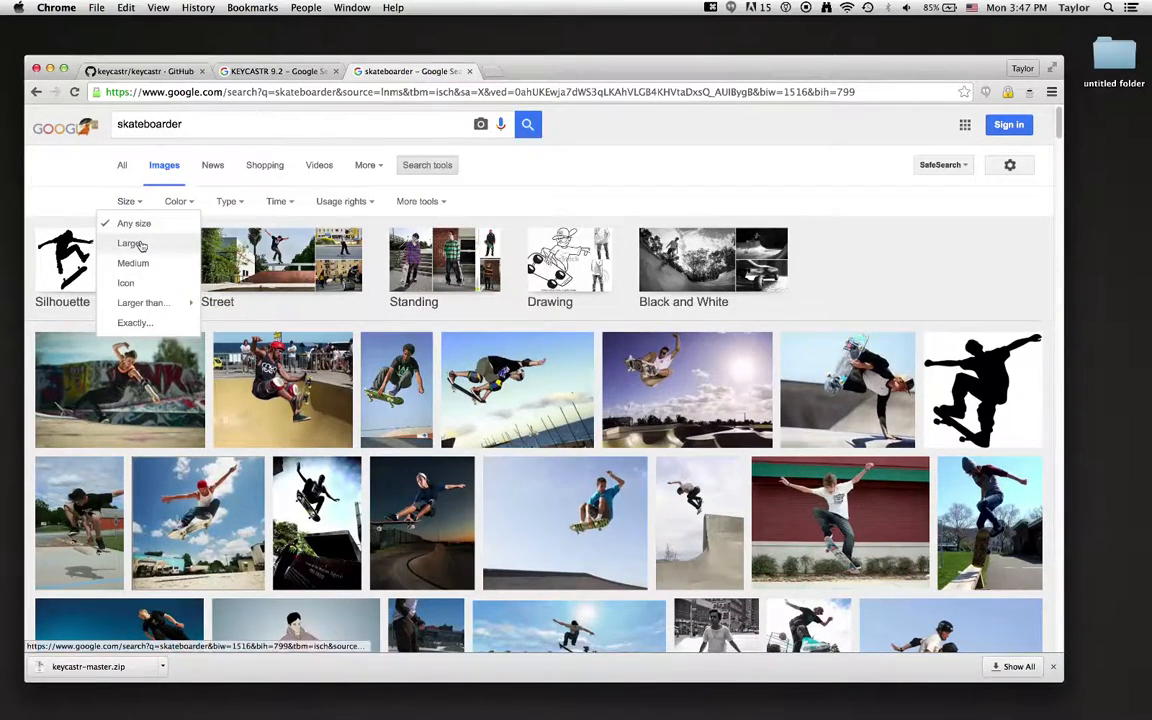
{"action": "left_click", "coordinate": [132, 244]}
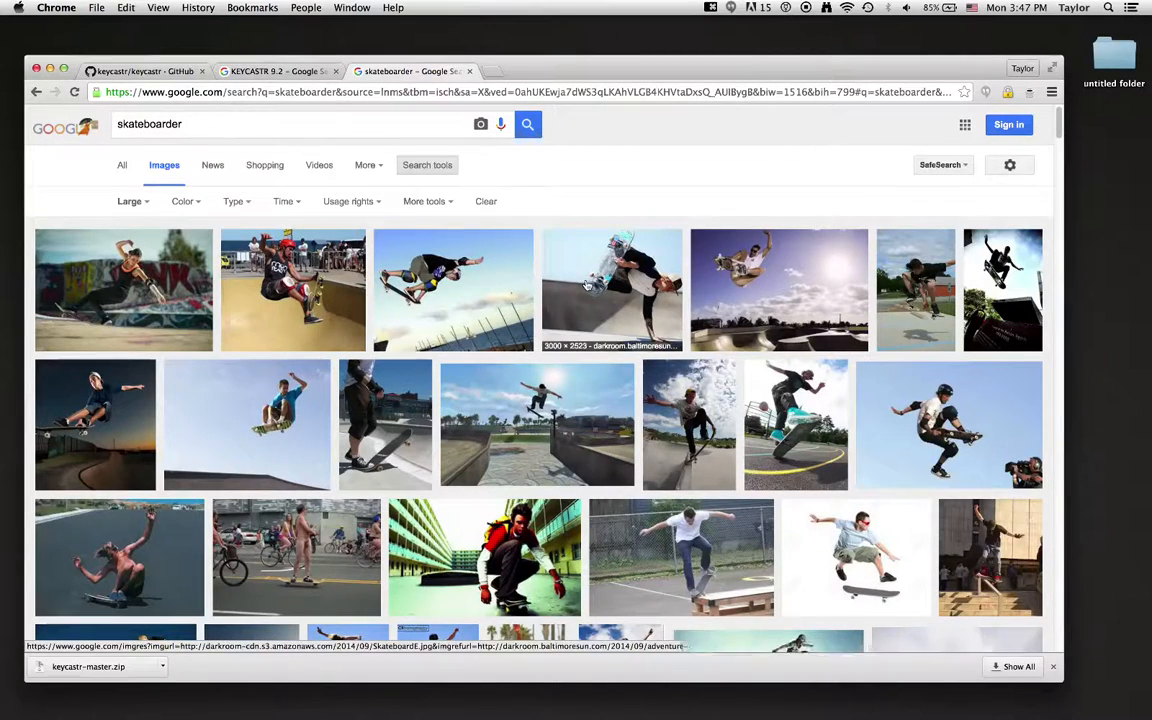
- Open the full-size chinadaily.com.cn image of the helmeted skater jumping against blue sky beside a cameraman
{"action": "scroll", "coordinate": [500, 400], "scroll_direction": "down", "scroll_amount": 1}
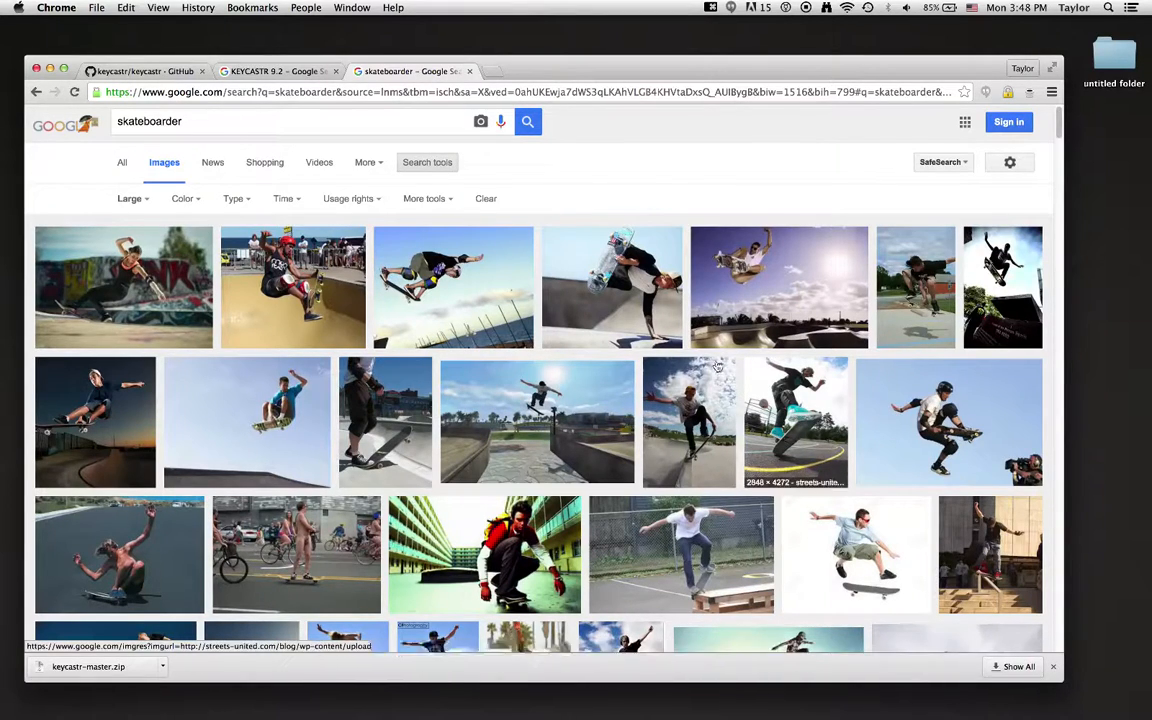
{"action": "scroll", "coordinate": [465, 409], "scroll_direction": "down", "scroll_amount": 3}
{"action": "scroll", "coordinate": [930, 470], "scroll_direction": "up", "scroll_amount": 3}
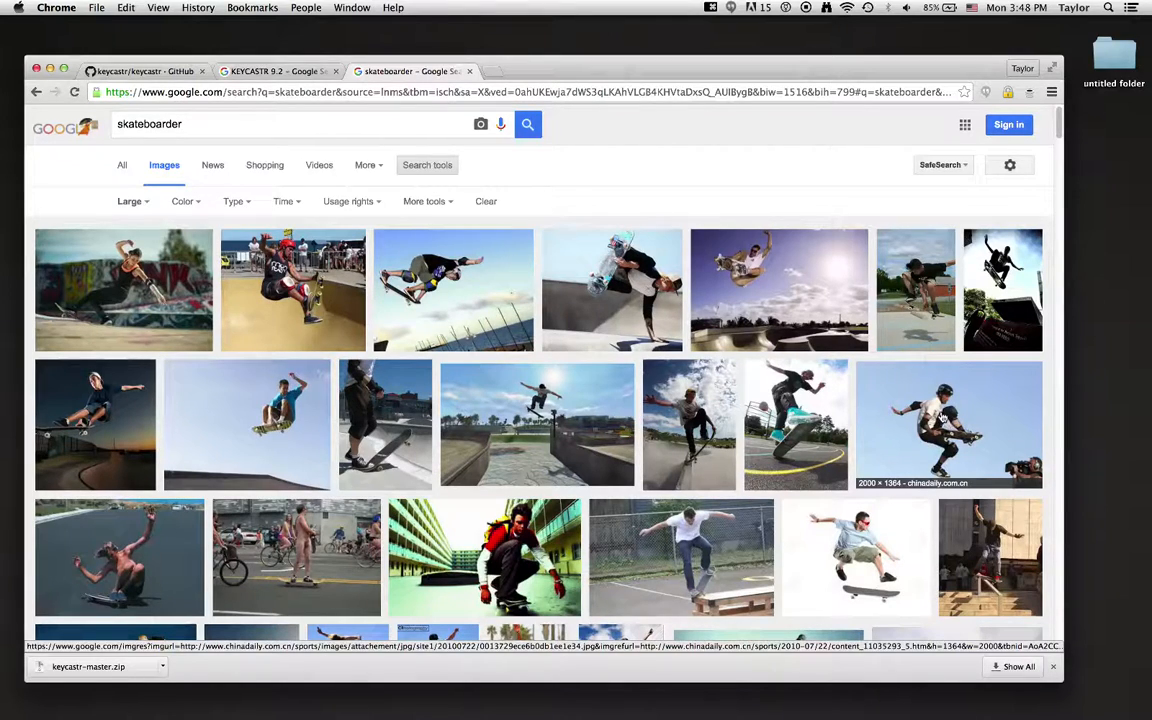
{"action": "left_click", "coordinate": [941, 417]}
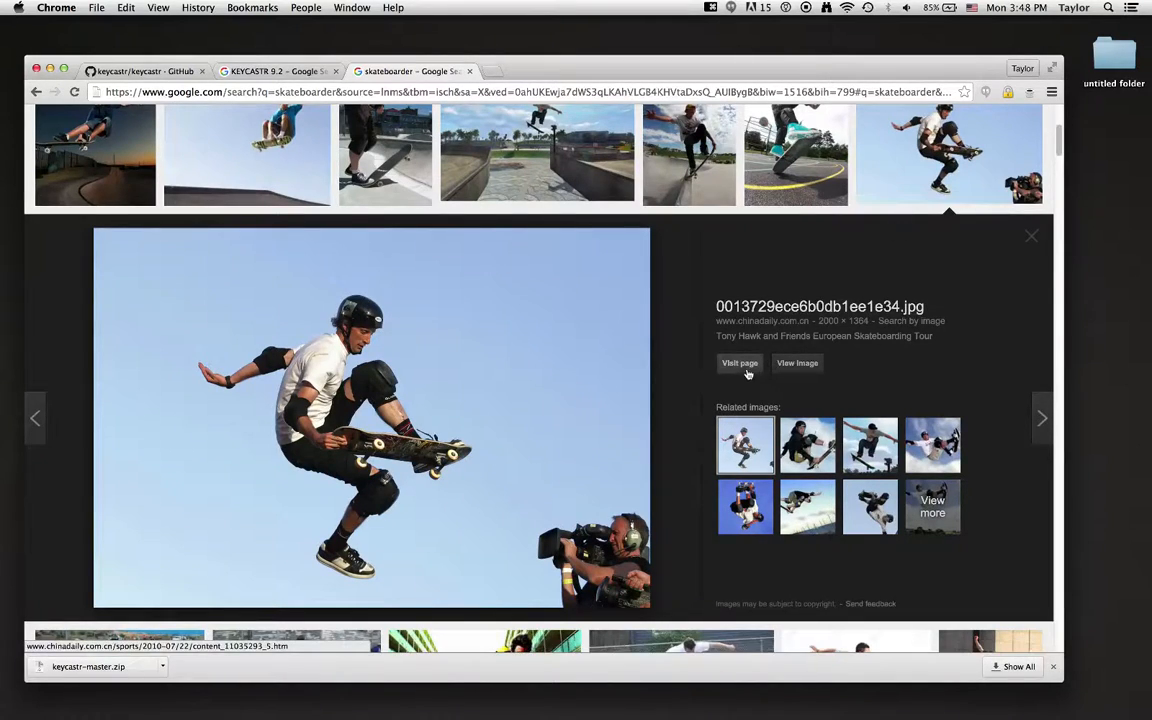
{"action": "left_click", "coordinate": [780, 364]}
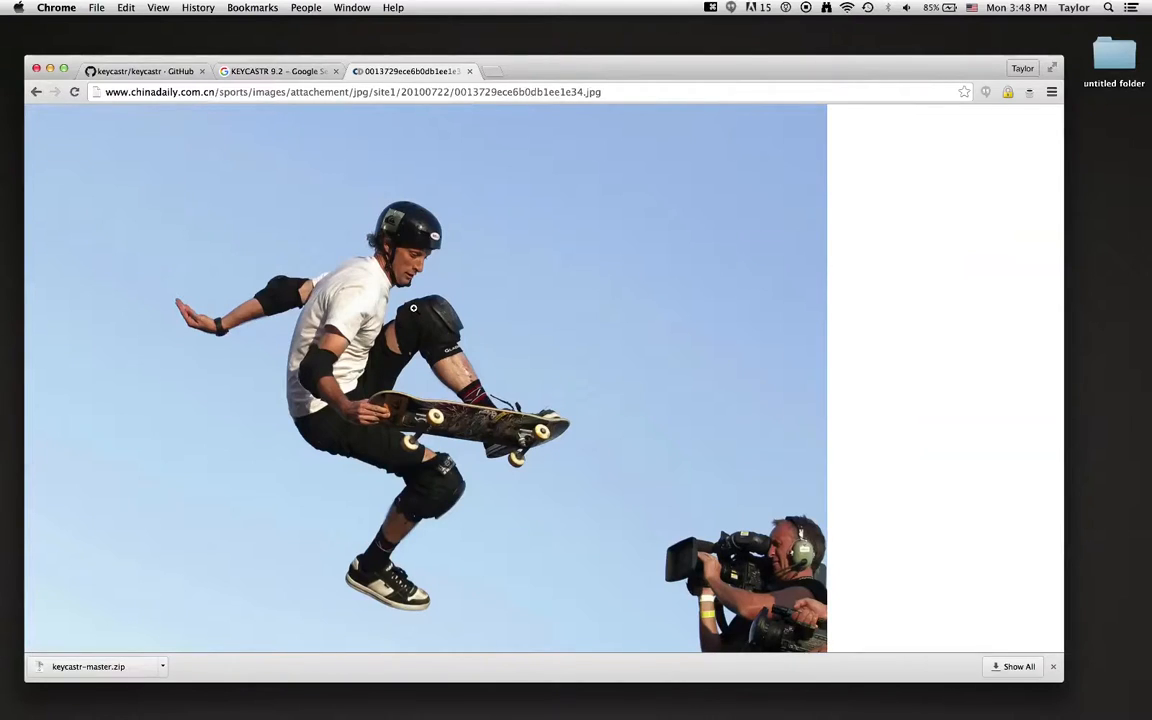
- Save the skater image as skater.jpg in a new Desktop folder named isolations
{"action": "right_click", "coordinate": [405, 293]}
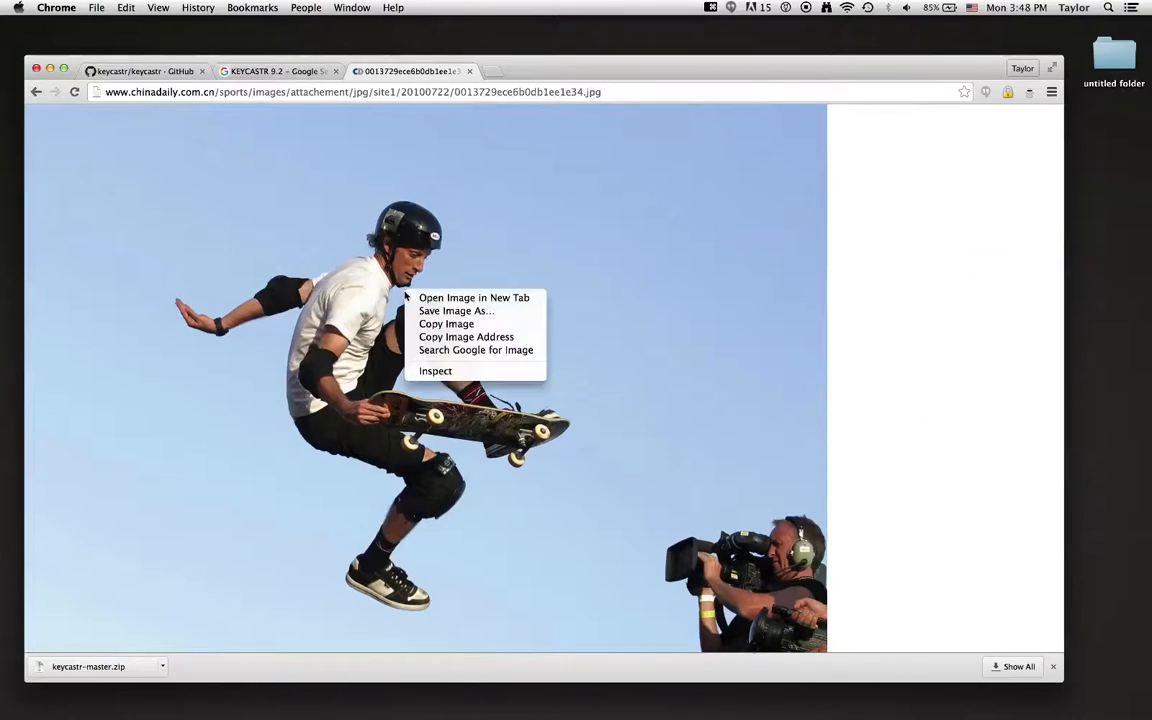
{"action": "left_click", "coordinate": [440, 311]}
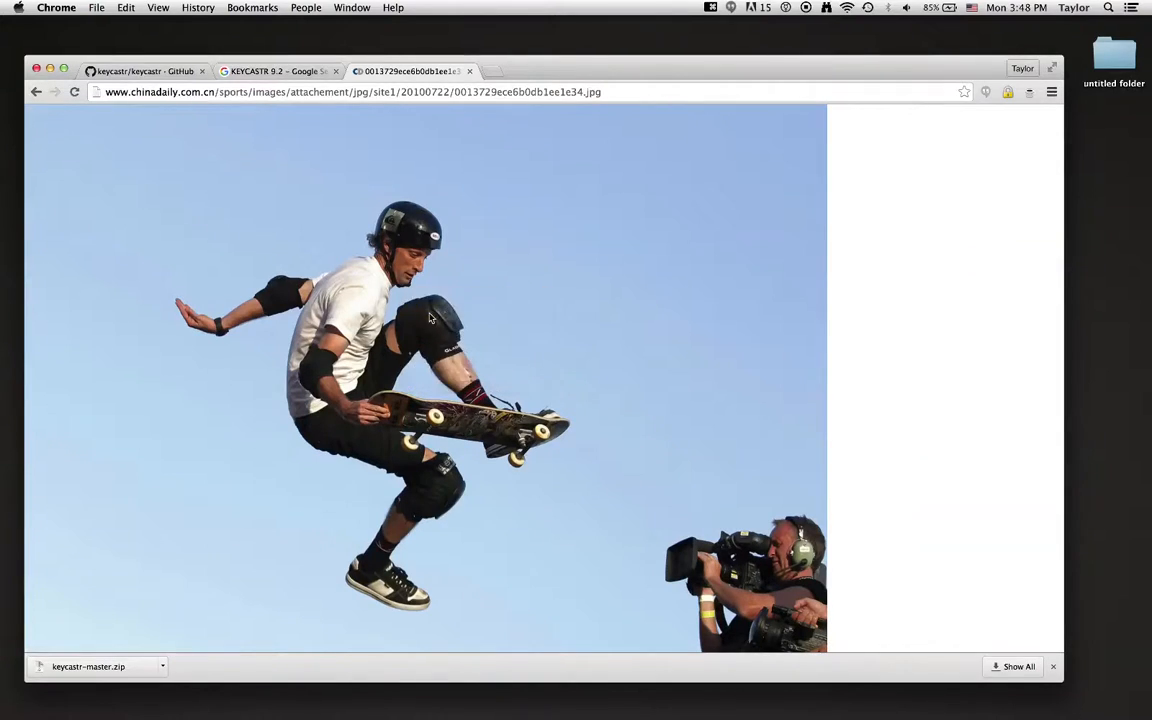
{"action": "type", "text": "skater"}
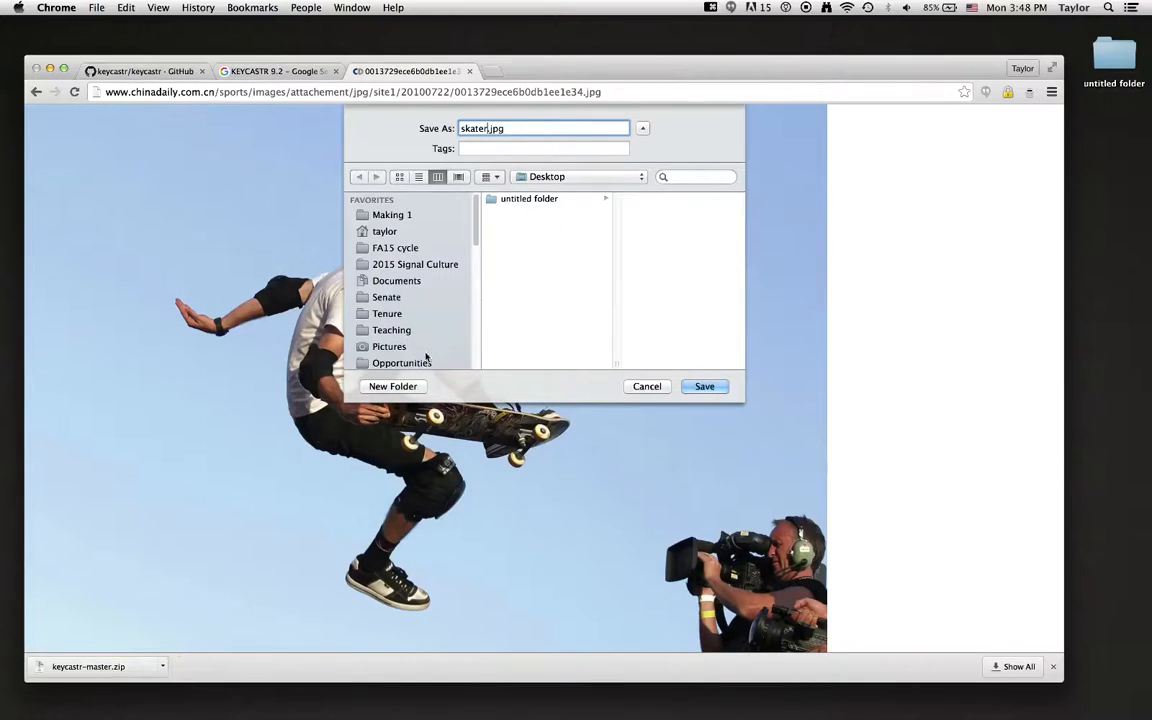
{"action": "left_click", "coordinate": [393, 386]}
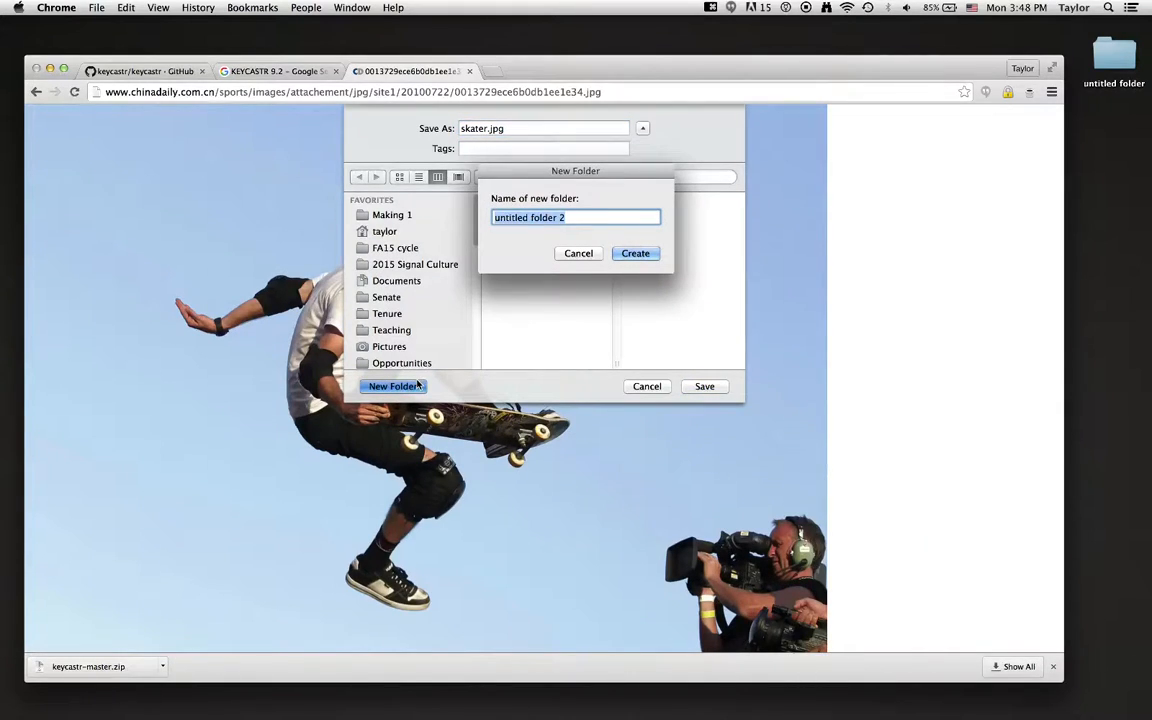
{"action": "type", "text": "isolations"}
{"action": "key", "text": "Return"}
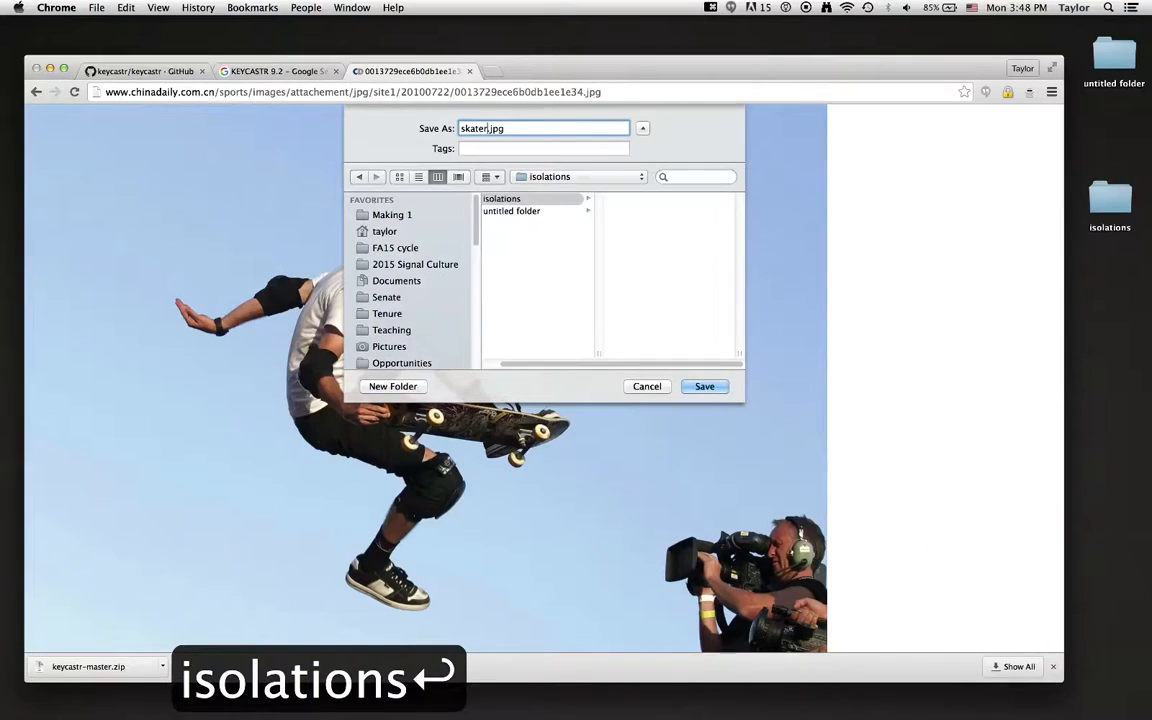
{"action": "left_click", "coordinate": [707, 386]}
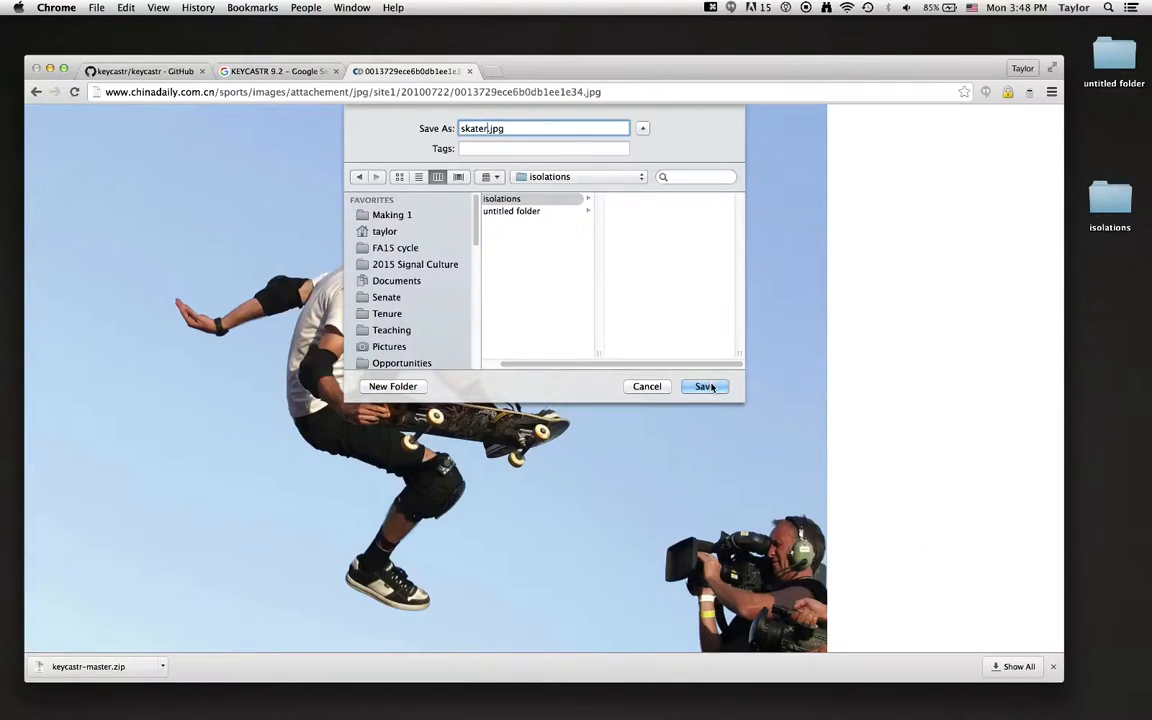
- Hide the browser, switch to Photoshop and open skater.jpg from the Desktop's isolations folder
{"action": "key", "text": "super+h"}
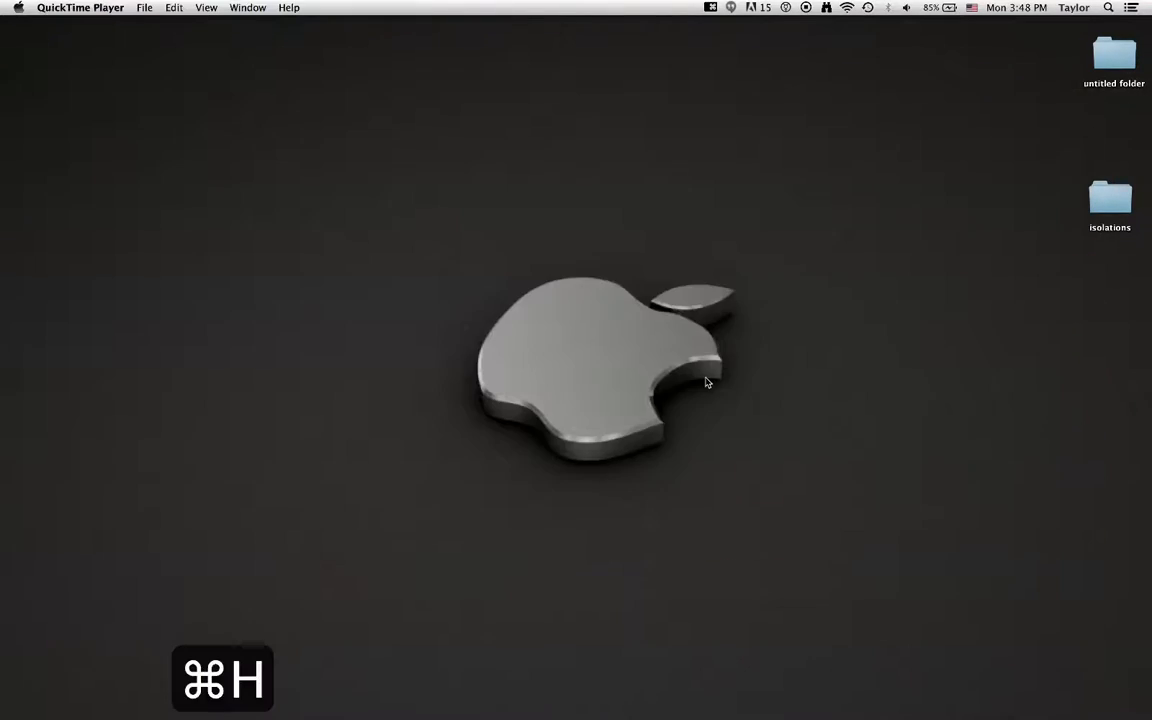
{"action": "key", "text": "super+Tab"}
{"action": "key", "text": "super+Tab"}
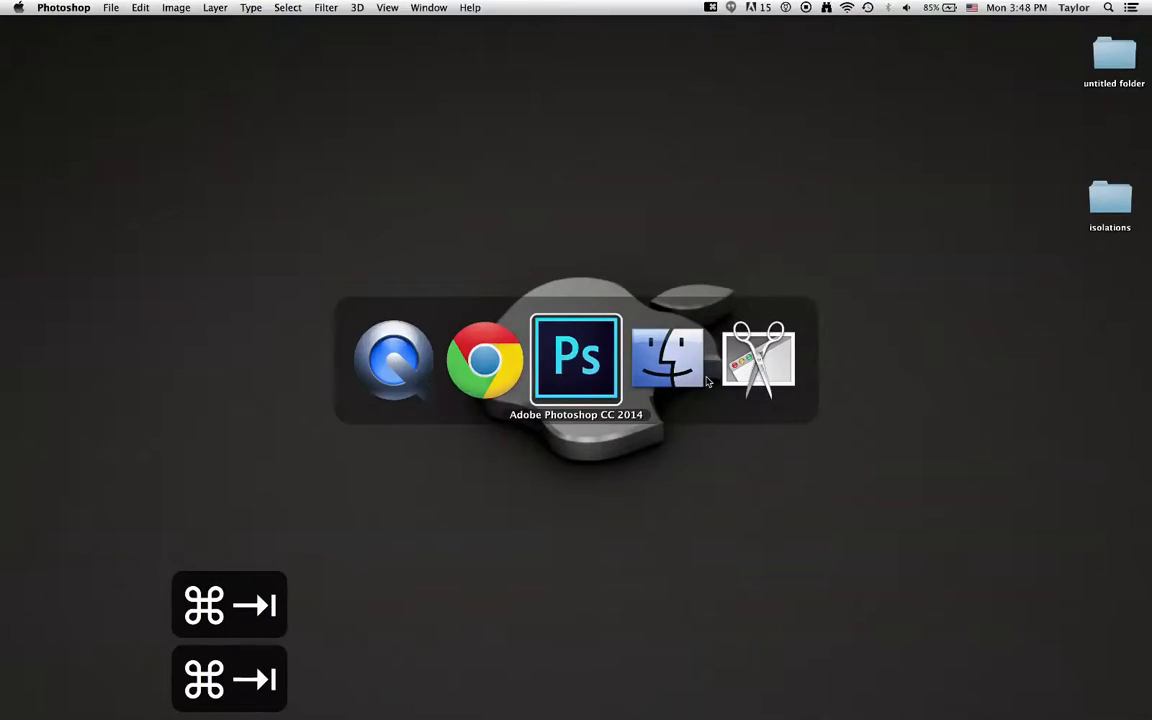
{"action": "left_click", "coordinate": [111, 8]}
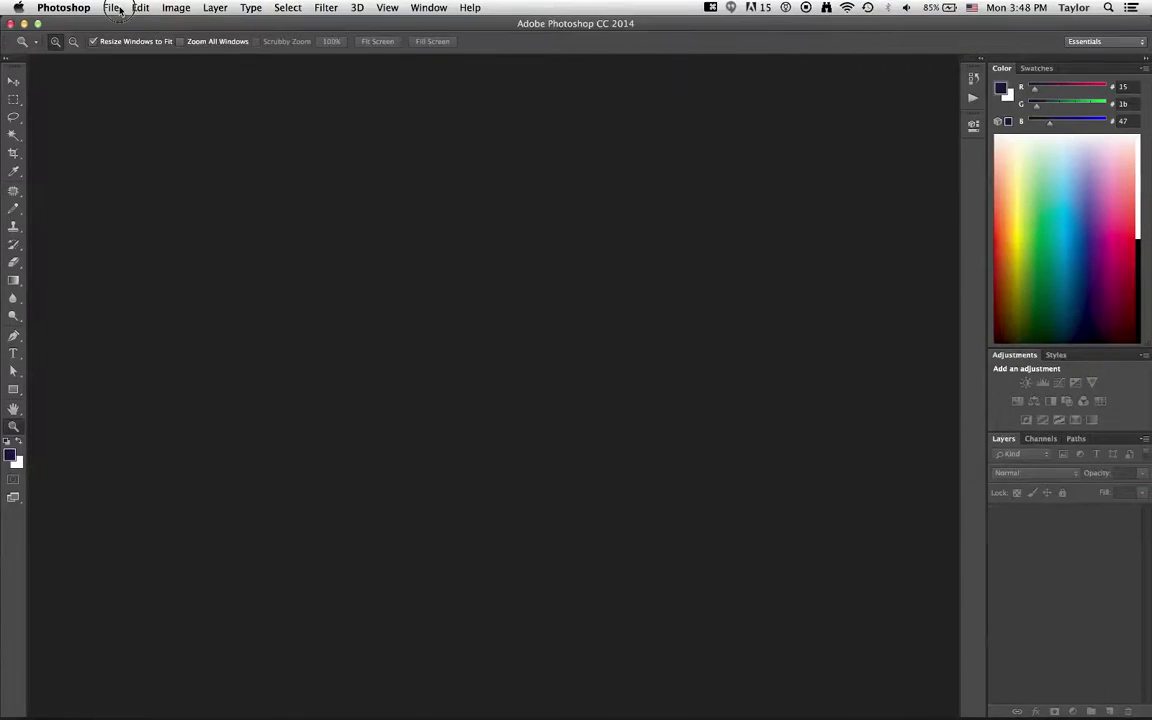
{"action": "left_click", "coordinate": [125, 37]}
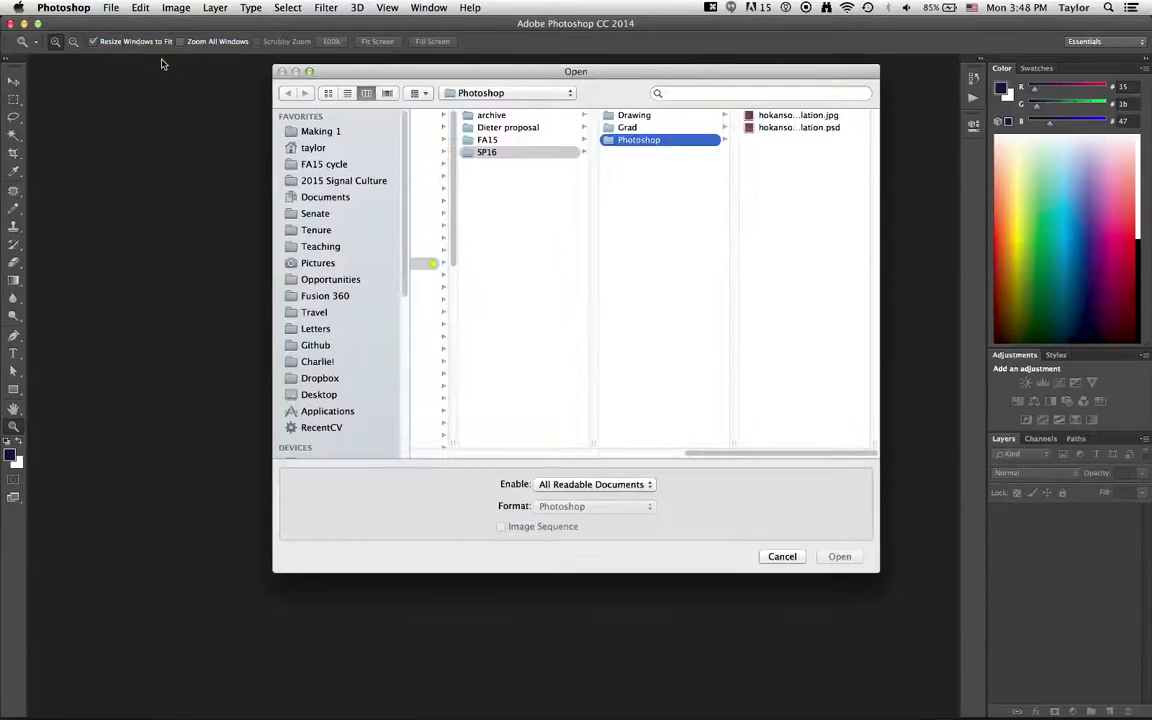
{"action": "left_click", "coordinate": [312, 149]}
{"action": "left_click", "coordinate": [448, 140]}
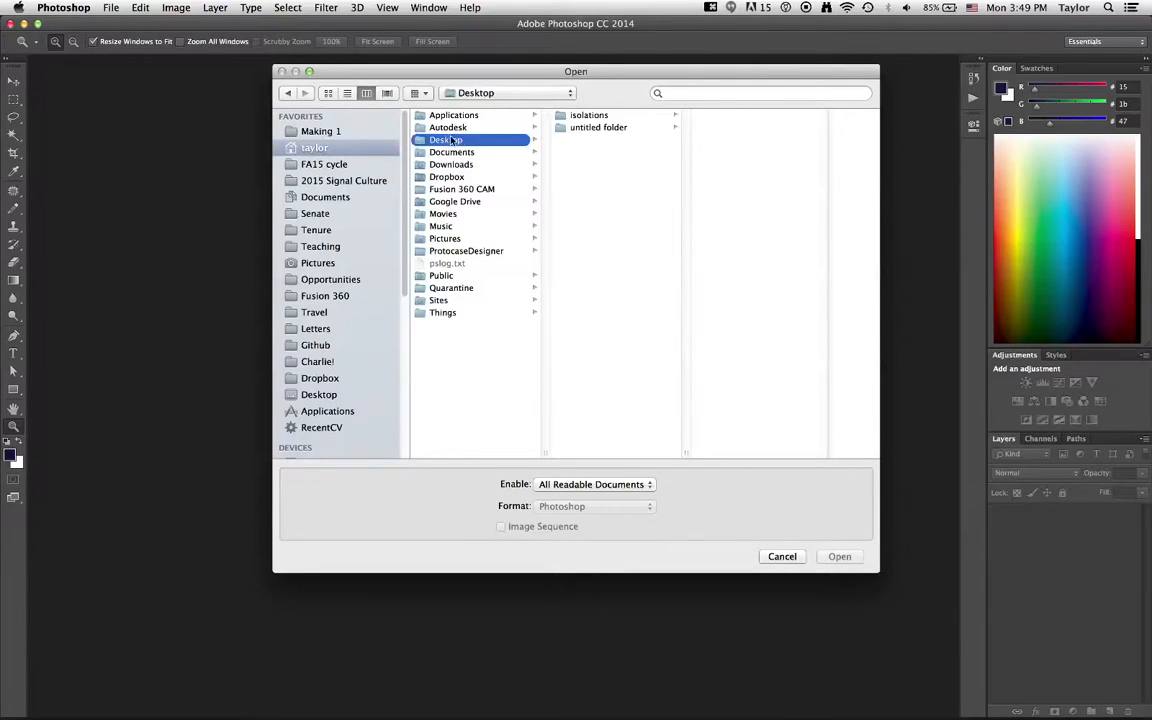
{"action": "left_click", "coordinate": [580, 116]}
{"action": "left_click", "coordinate": [710, 117]}
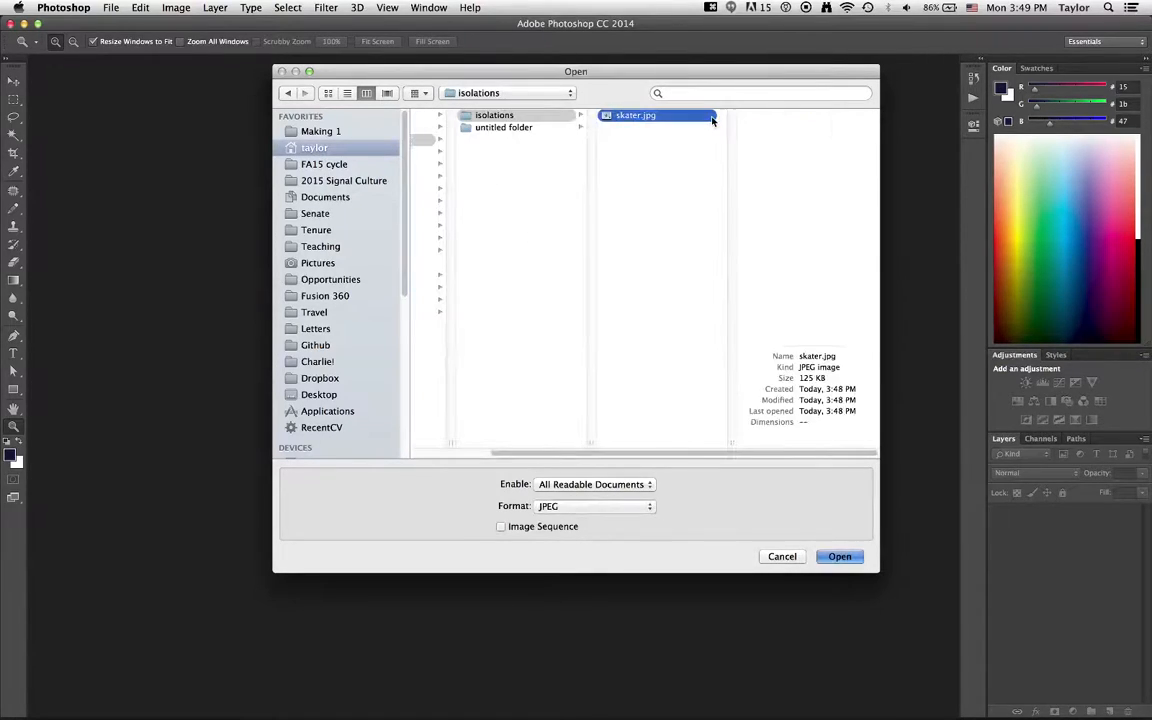
{"action": "double_click", "coordinate": [712, 120]}
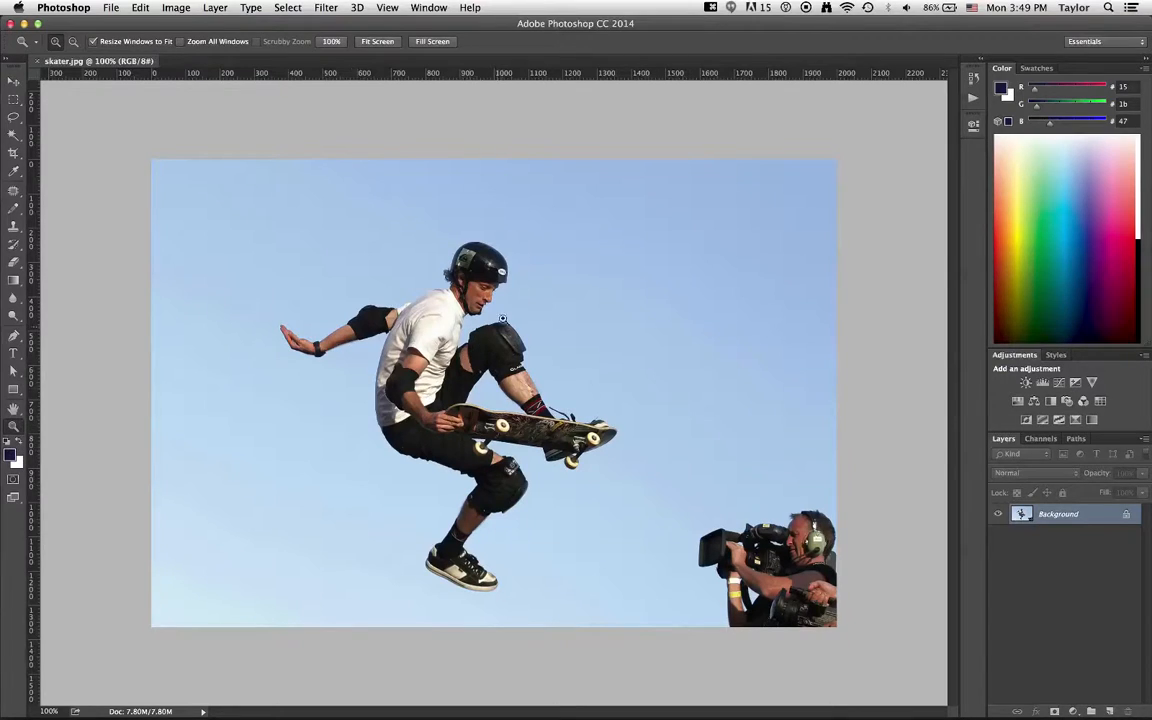
- Activate the standard Pen Tool for working closely around the skater's head and helmet
{"action": "key", "text": "z"}
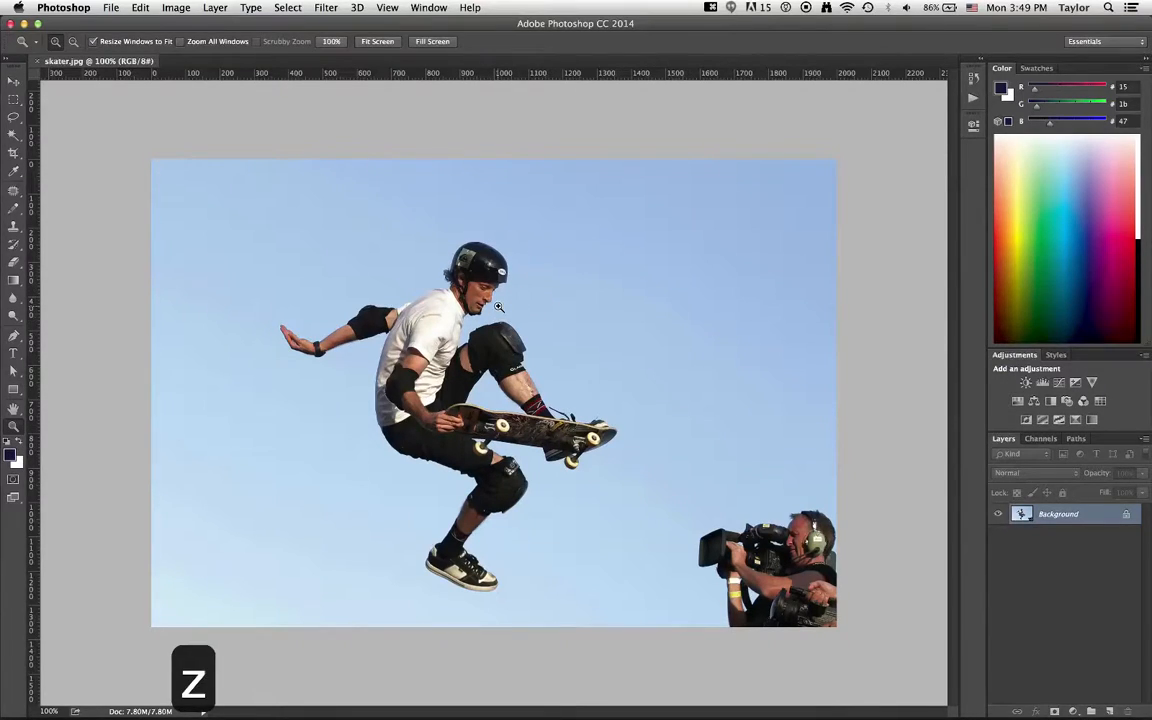
{"action": "left_click", "coordinate": [450, 283]}
{"action": "left_click", "coordinate": [455, 285]}
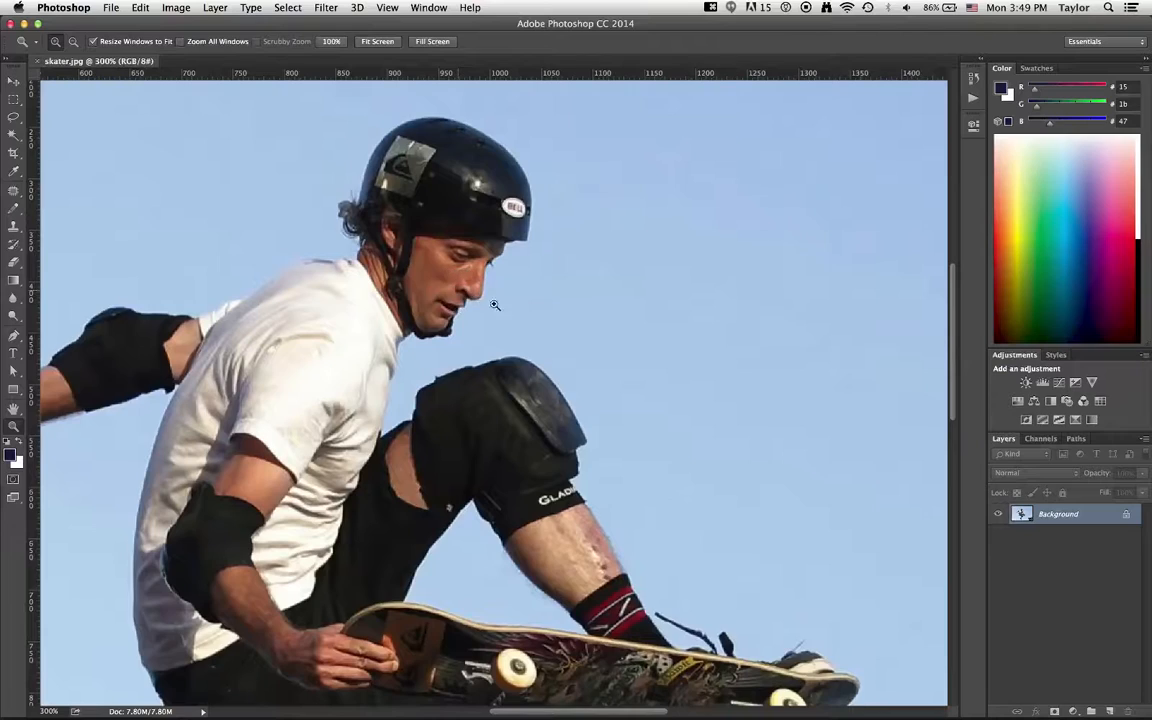
{"action": "left_click", "coordinate": [463, 285]}
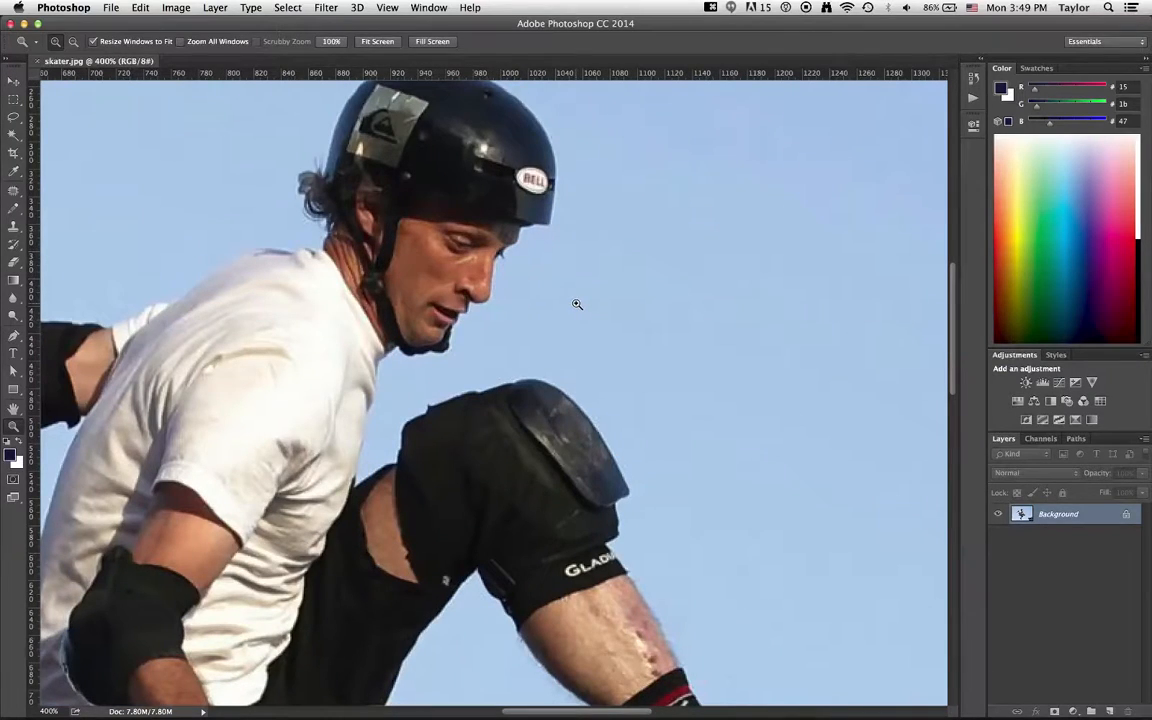
{"action": "key", "text": "space"}
{"action": "left_click_drag", "start_coordinate": [473, 269], "coordinate": [600, 530]}
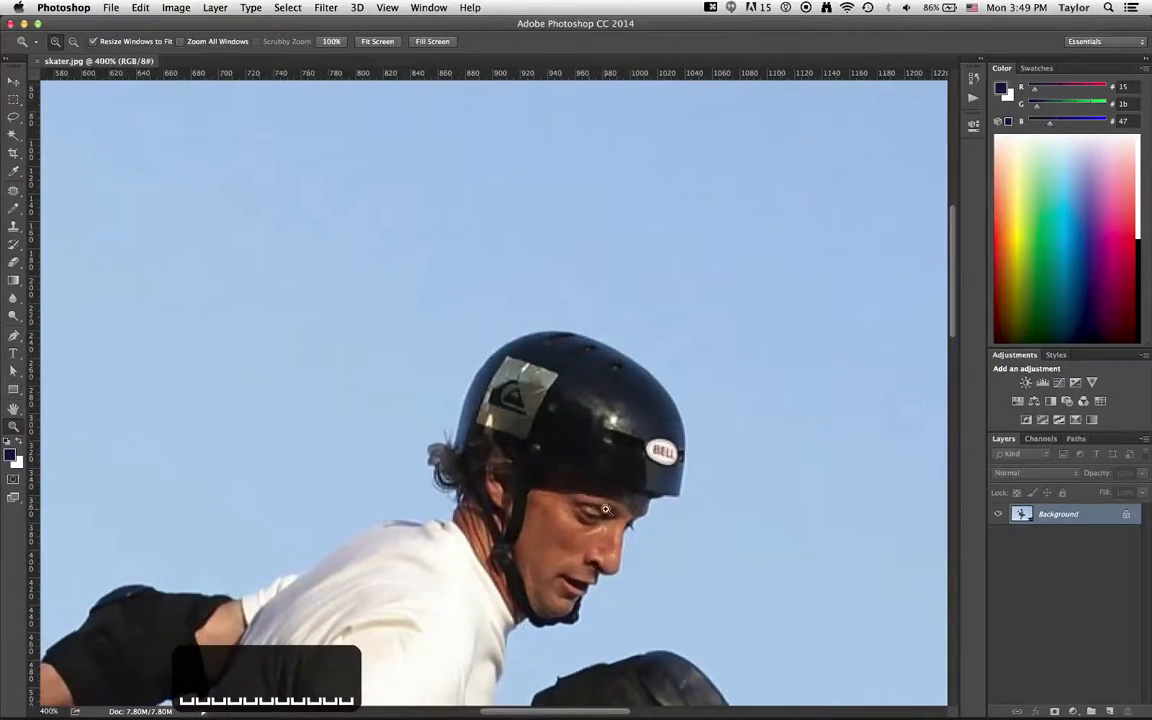
{"action": "left_click_drag", "start_coordinate": [582, 482], "coordinate": [489, 376]}
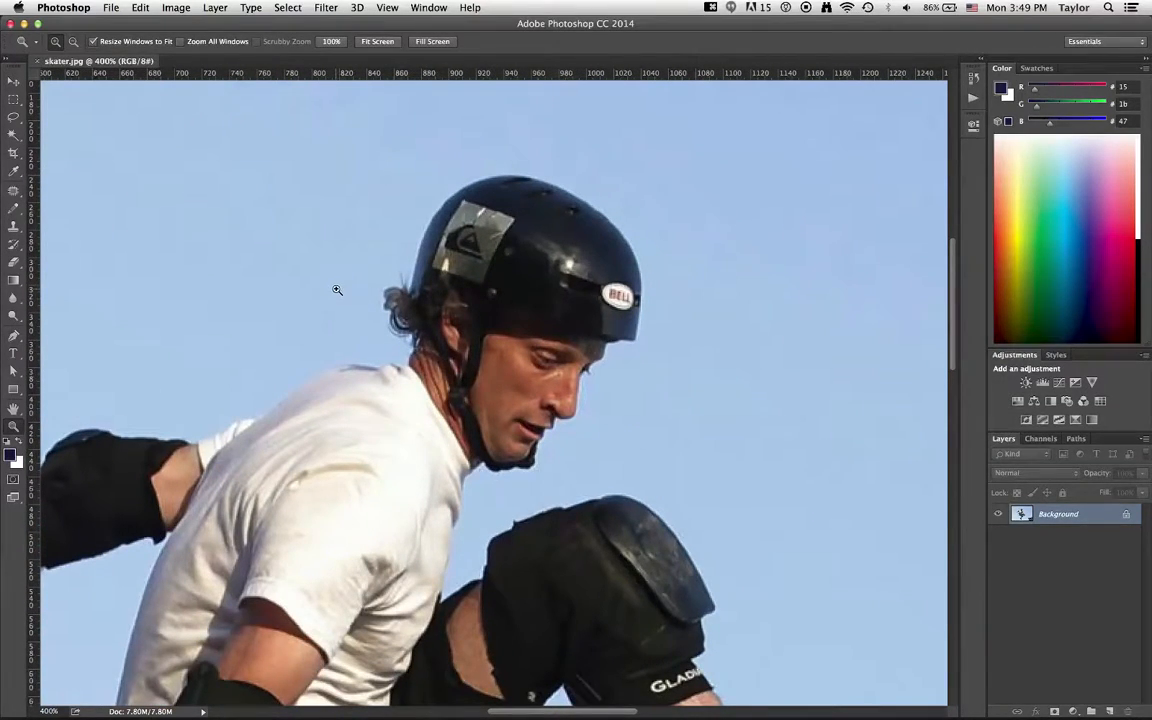
{"action": "key", "text": "p"}
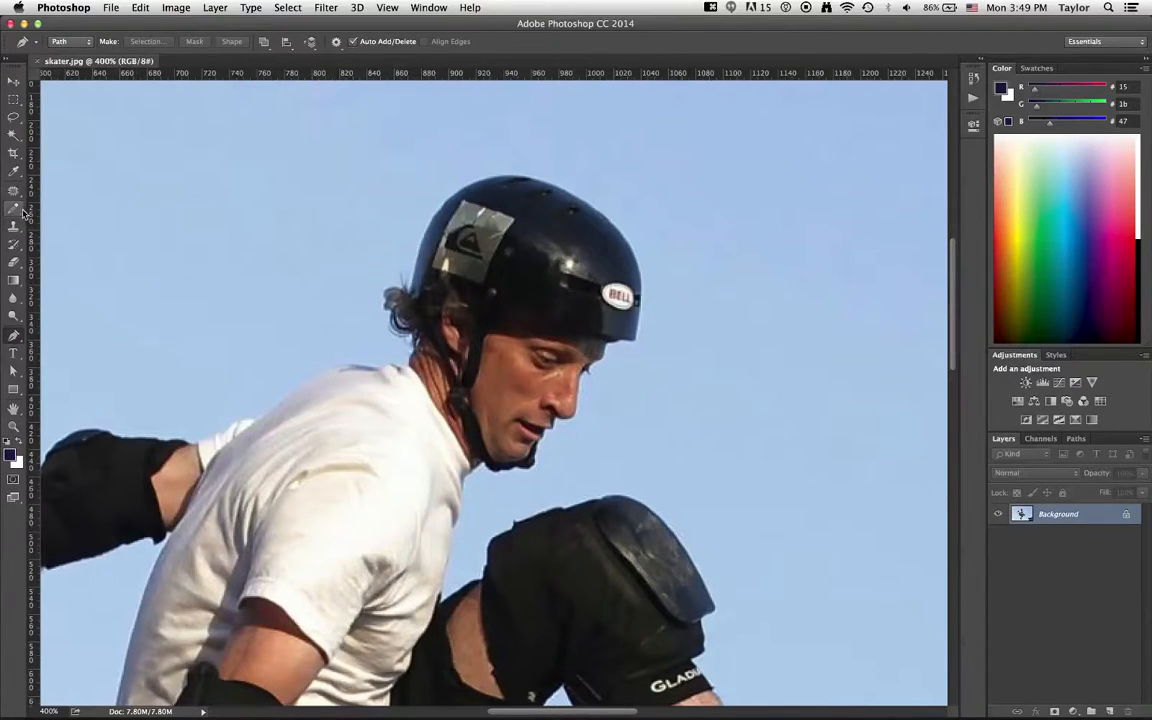
{"action": "left_click", "coordinate": [14, 335]}
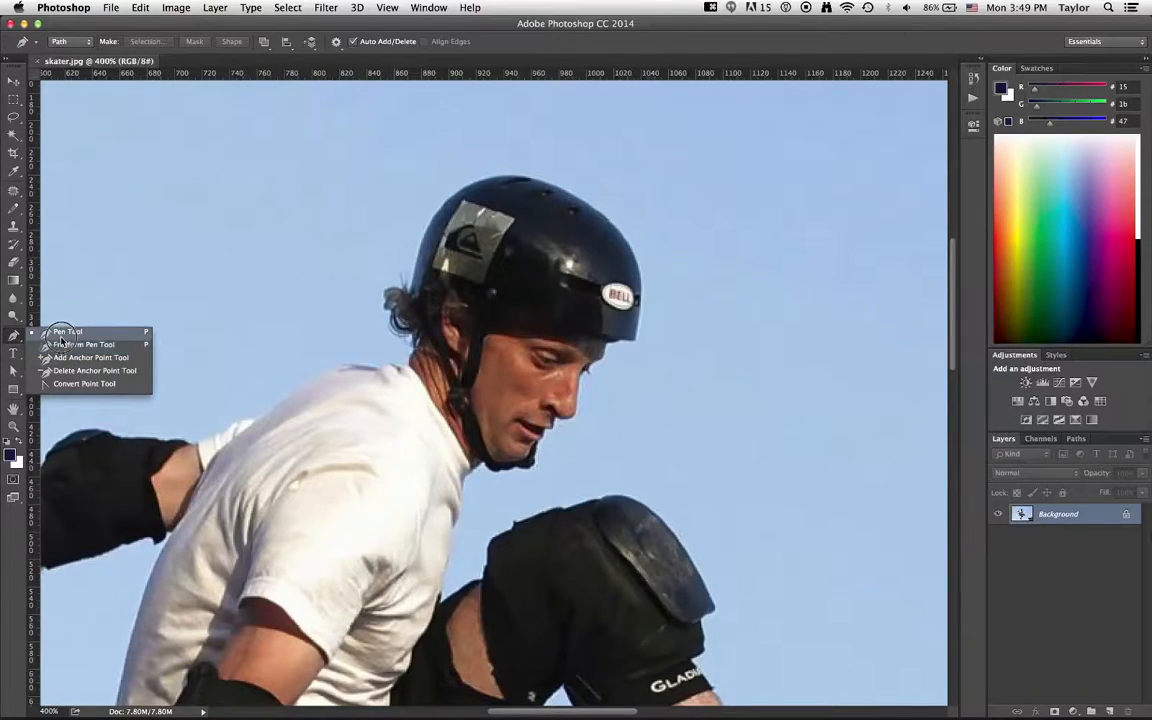
{"action": "left_click", "coordinate": [61, 334]}
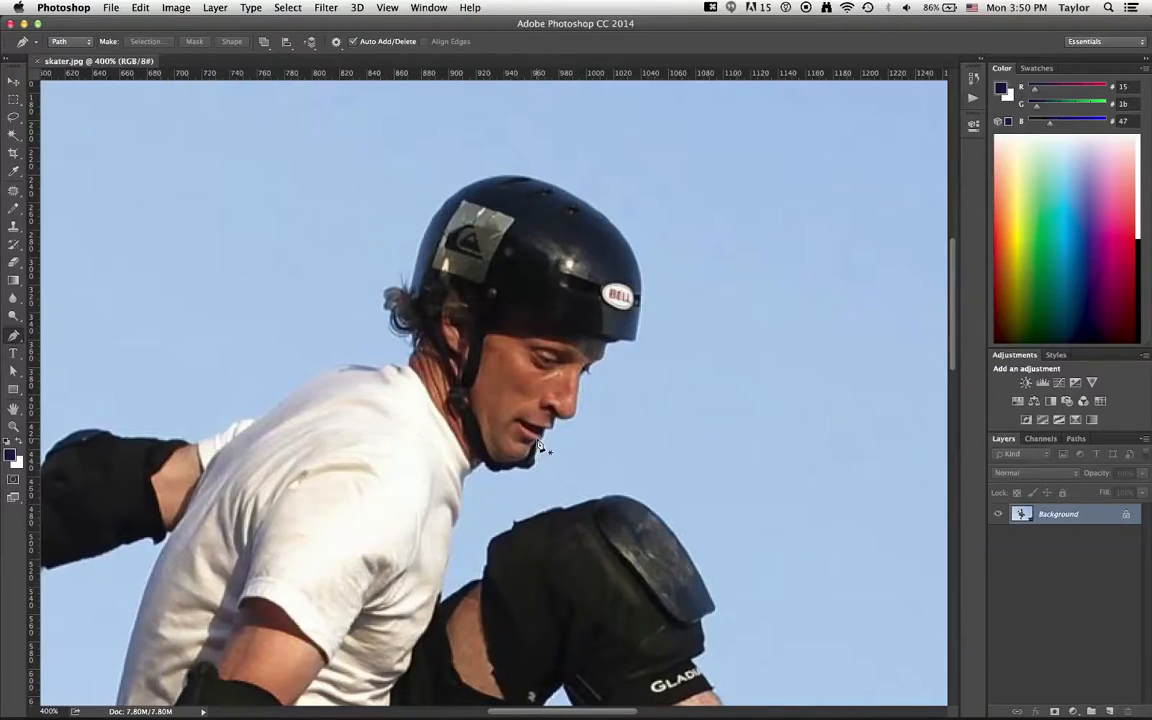
- Check that the Pen Tool is set to Path mode with the Combine Shapes path operation
{"action": "left_click", "coordinate": [577, 462]}
{"action": "left_click", "coordinate": [75, 43]}
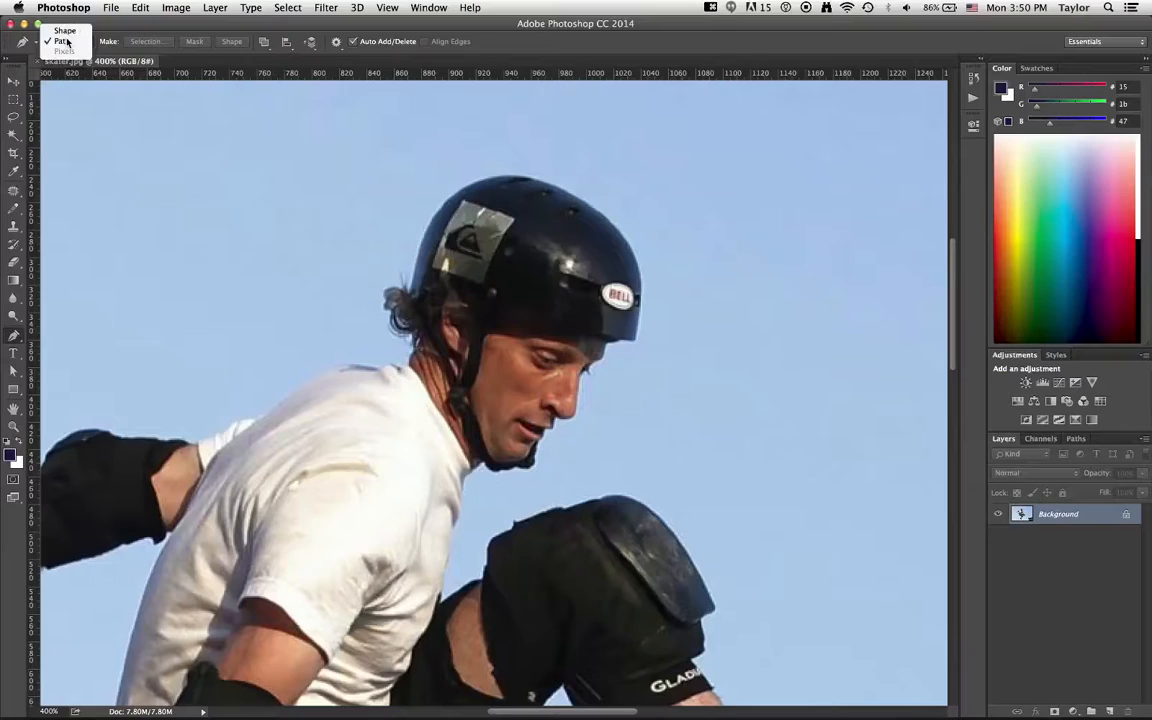
{"action": "left_click", "coordinate": [67, 42]}
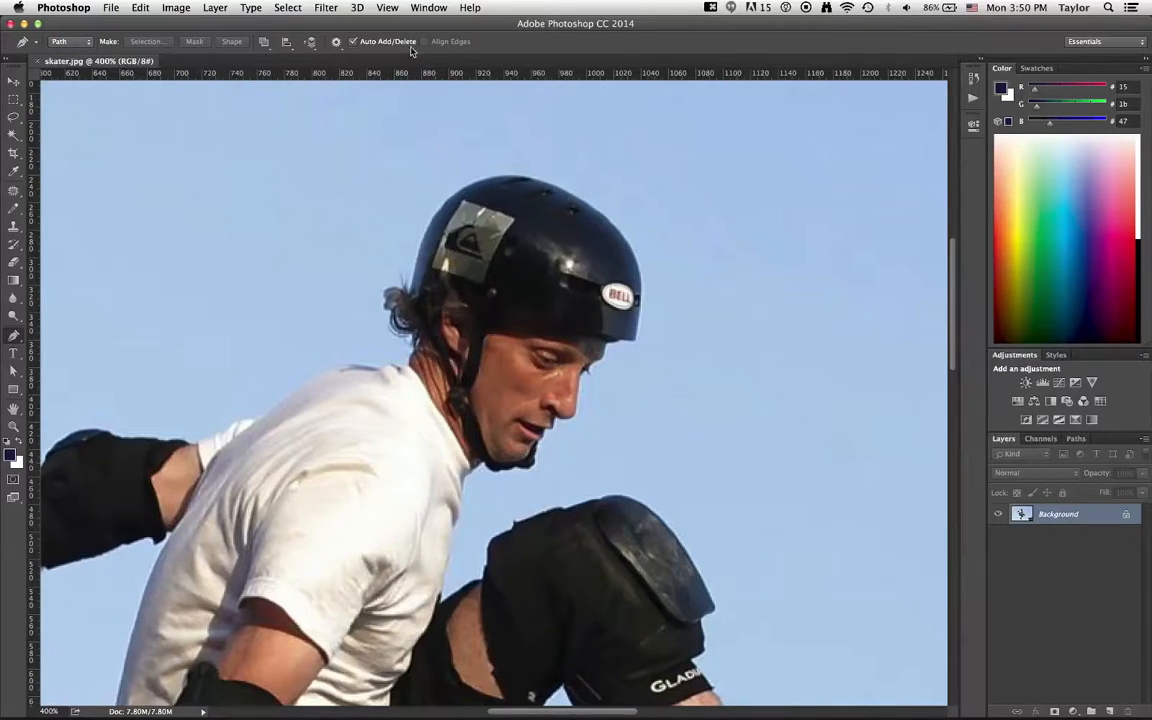
{"action": "left_click", "coordinate": [264, 45]}
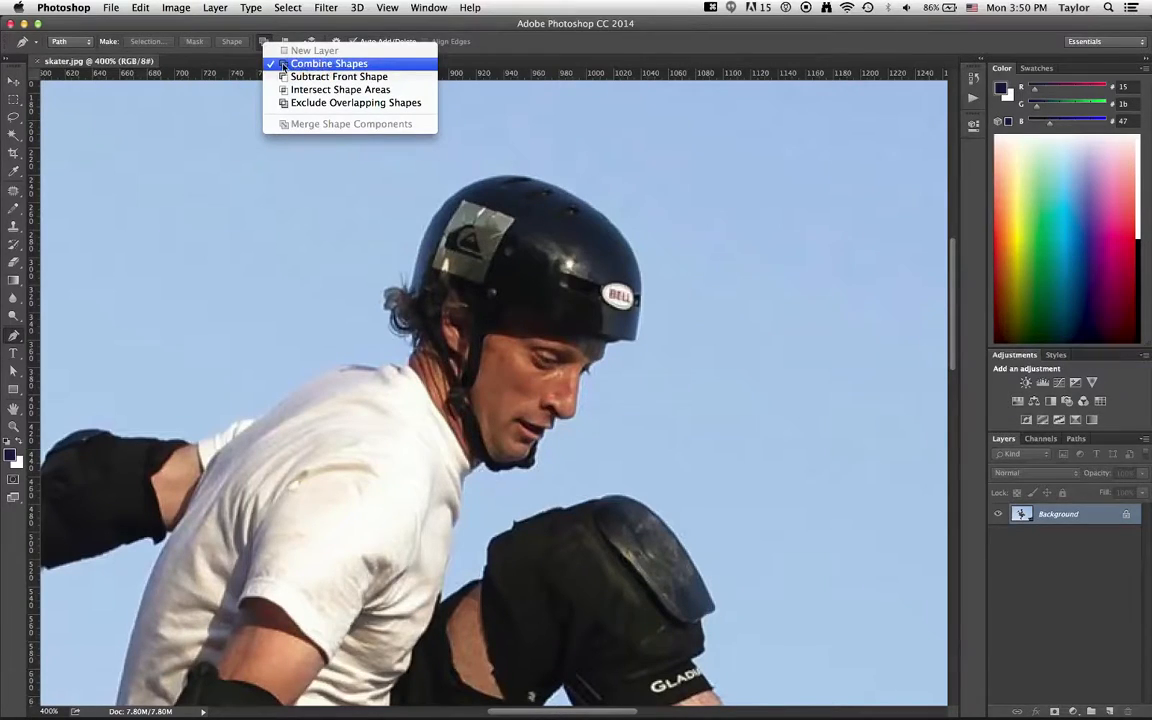
{"action": "left_click", "coordinate": [263, 40]}
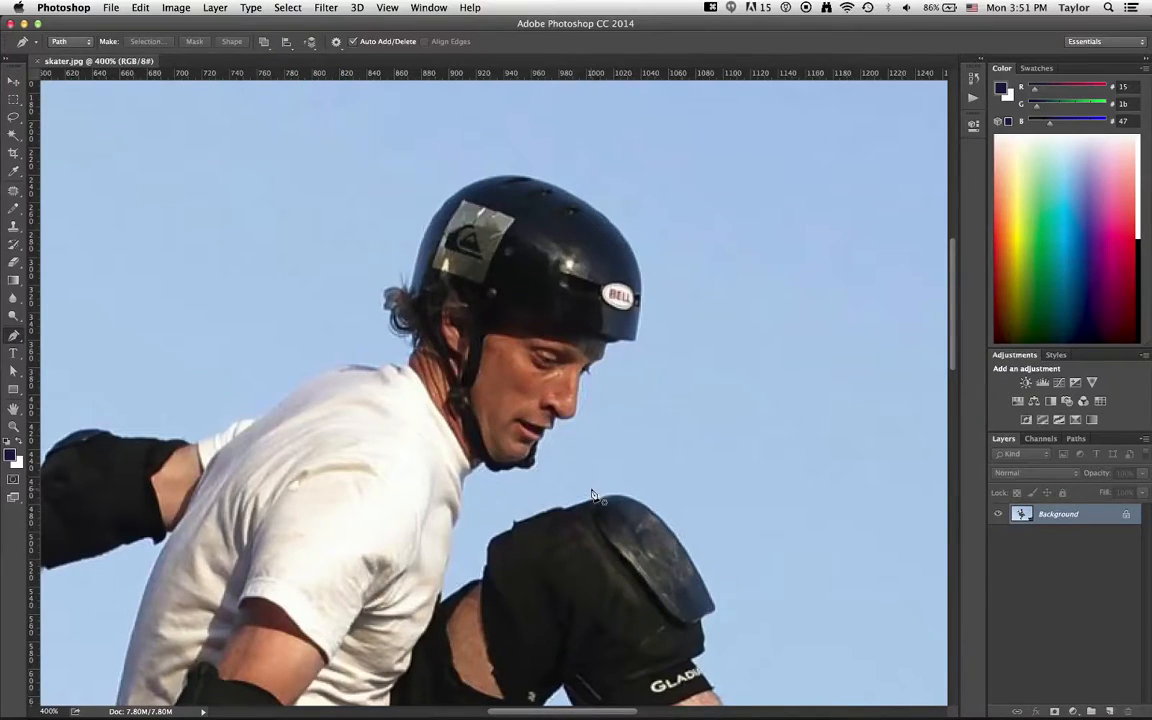
- Place a rough path of anchor points from the chin strap around the face, helmet and hair to the back shoulder
{"action": "left_click", "coordinate": [486, 467]}
{"action": "left_click", "coordinate": [510, 470]}
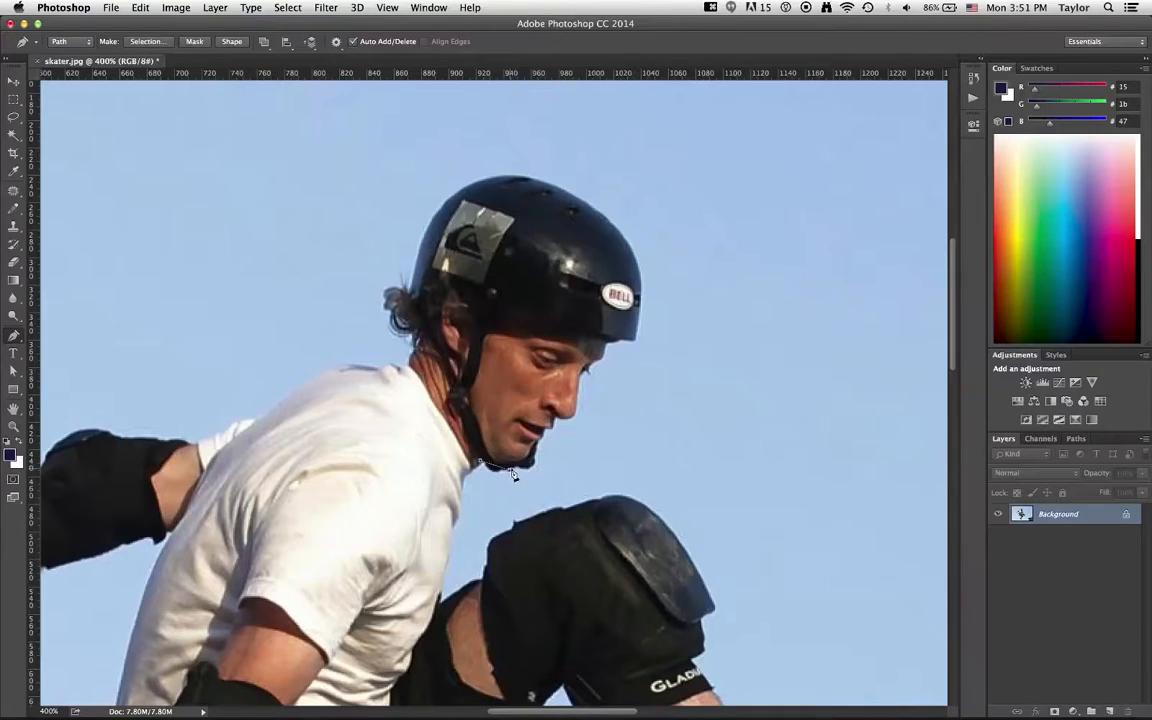
{"action": "left_click", "coordinate": [574, 417]}
{"action": "left_click_drag", "start_coordinate": [585, 371], "coordinate": [605, 366]}
{"action": "left_click", "coordinate": [606, 341]}
{"action": "left_click", "coordinate": [635, 340]}
{"action": "left_click", "coordinate": [585, 202]}
{"action": "left_click", "coordinate": [452, 197]}
{"action": "left_click", "coordinate": [422, 338]}
{"action": "left_click", "coordinate": [344, 365]}
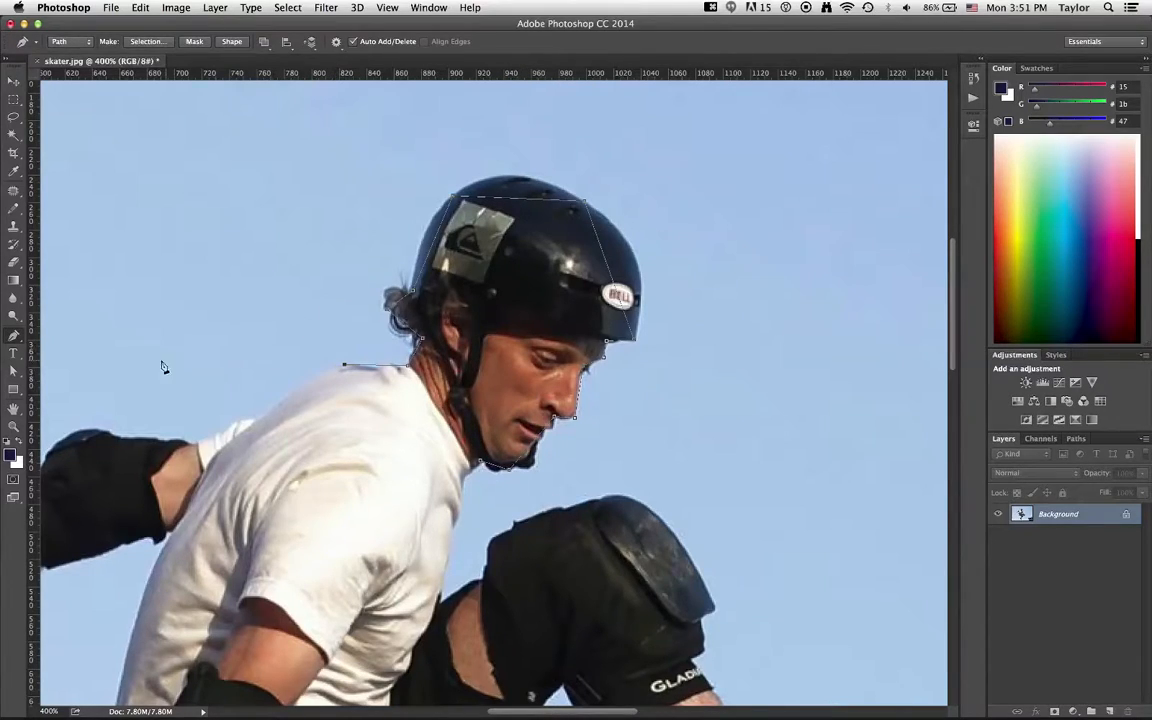
- Convert the anchor at the tip of the nose to a smooth point and adjust its handles with Direct Selection
{"action": "left_click", "coordinate": [15, 337]}
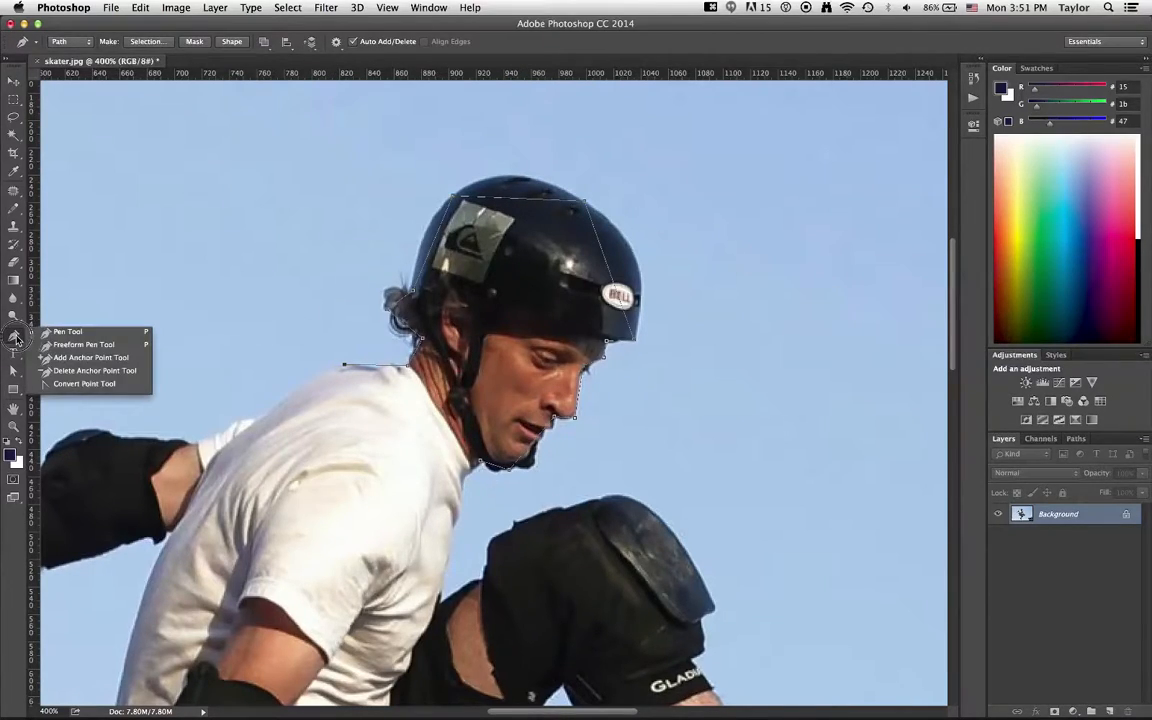
{"action": "left_click", "coordinate": [71, 385]}
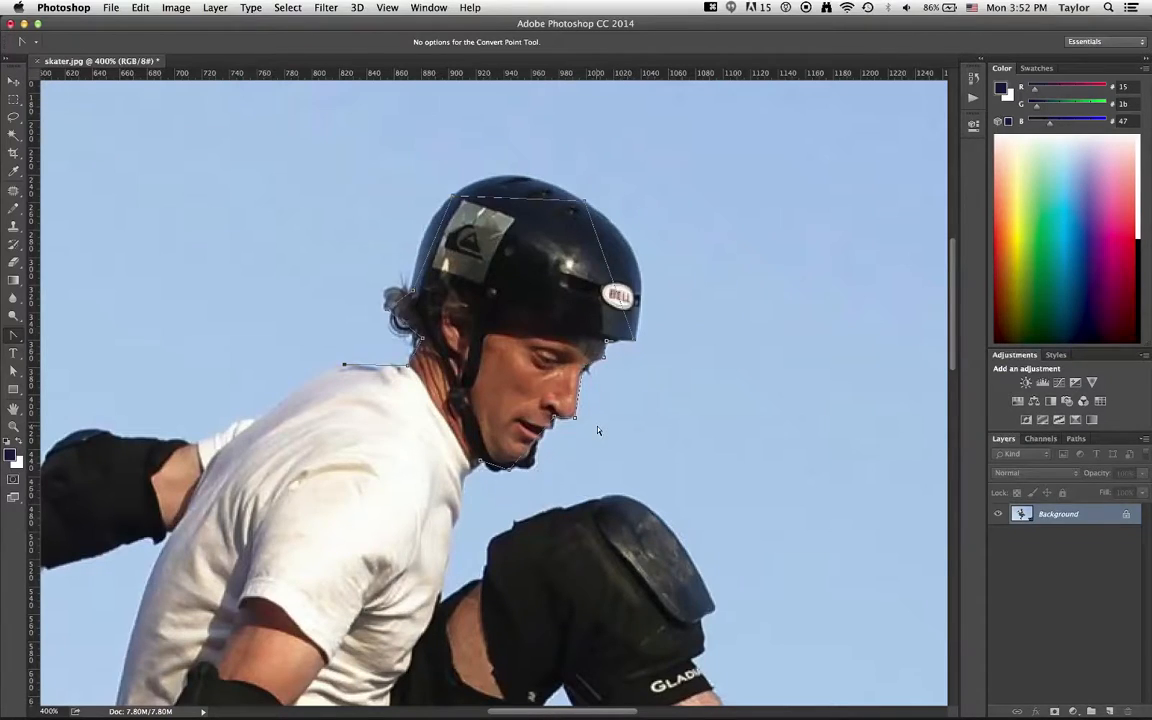
{"action": "key", "text": "z"}
{"action": "left_click", "coordinate": [593, 426]}
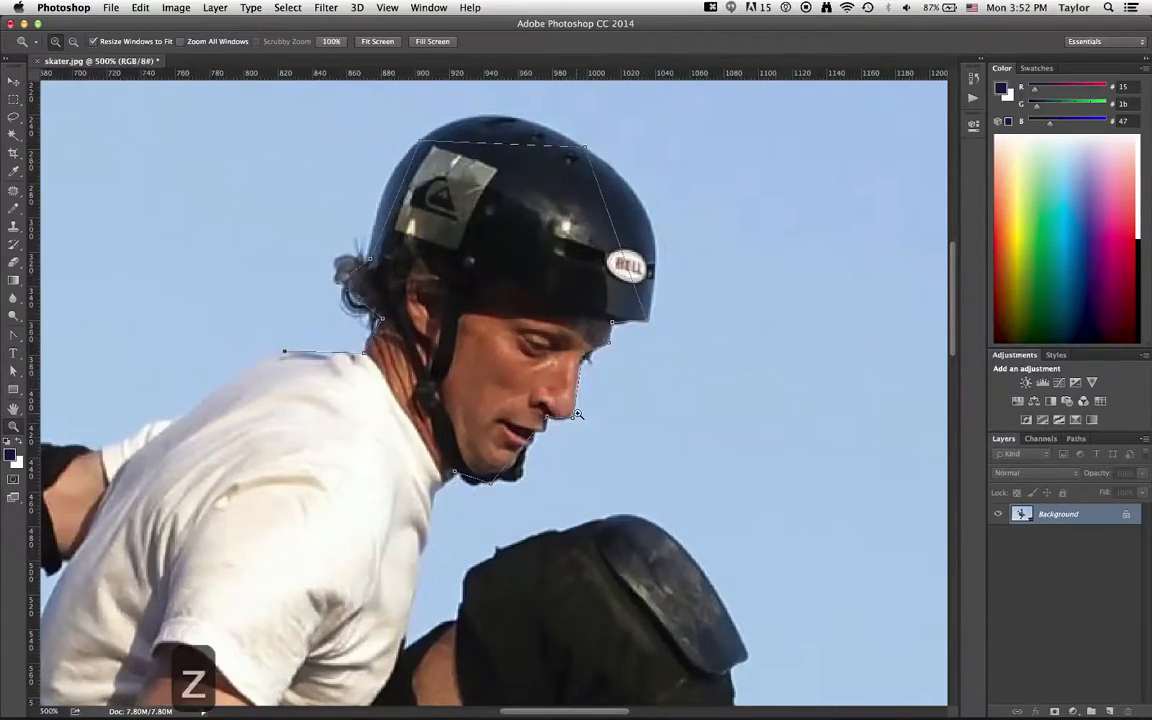
{"action": "left_click", "coordinate": [575, 415]}
{"action": "left_click", "coordinate": [565, 422]}
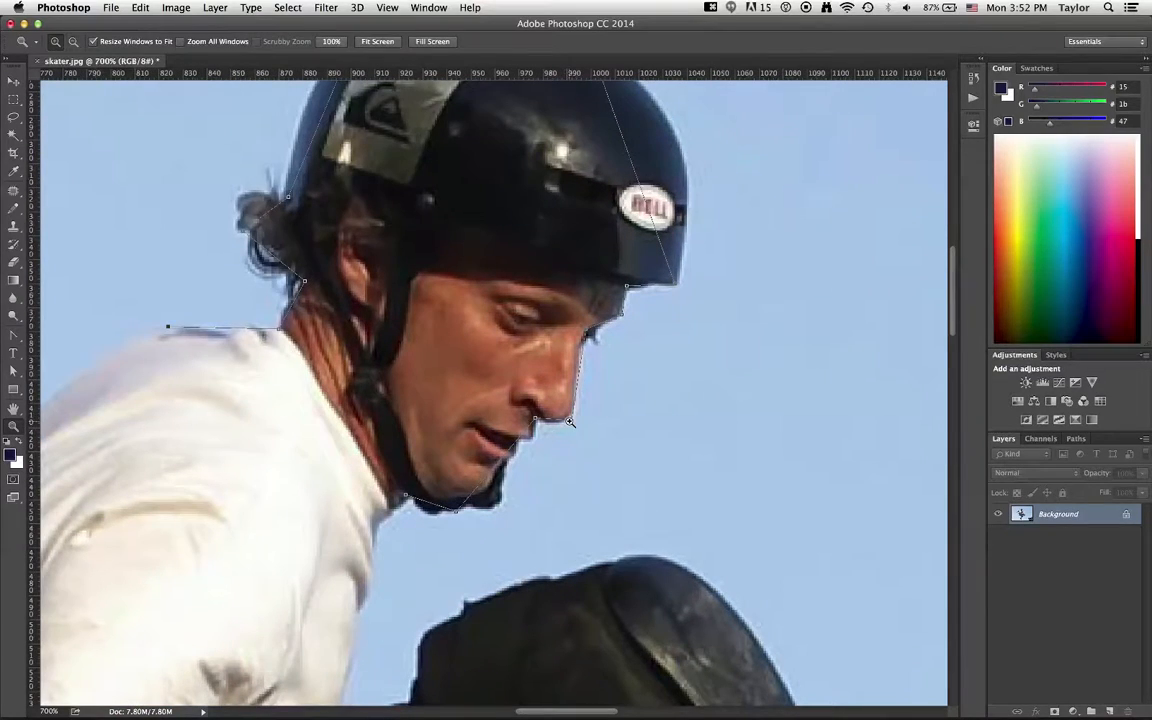
{"action": "left_click", "coordinate": [569, 422]}
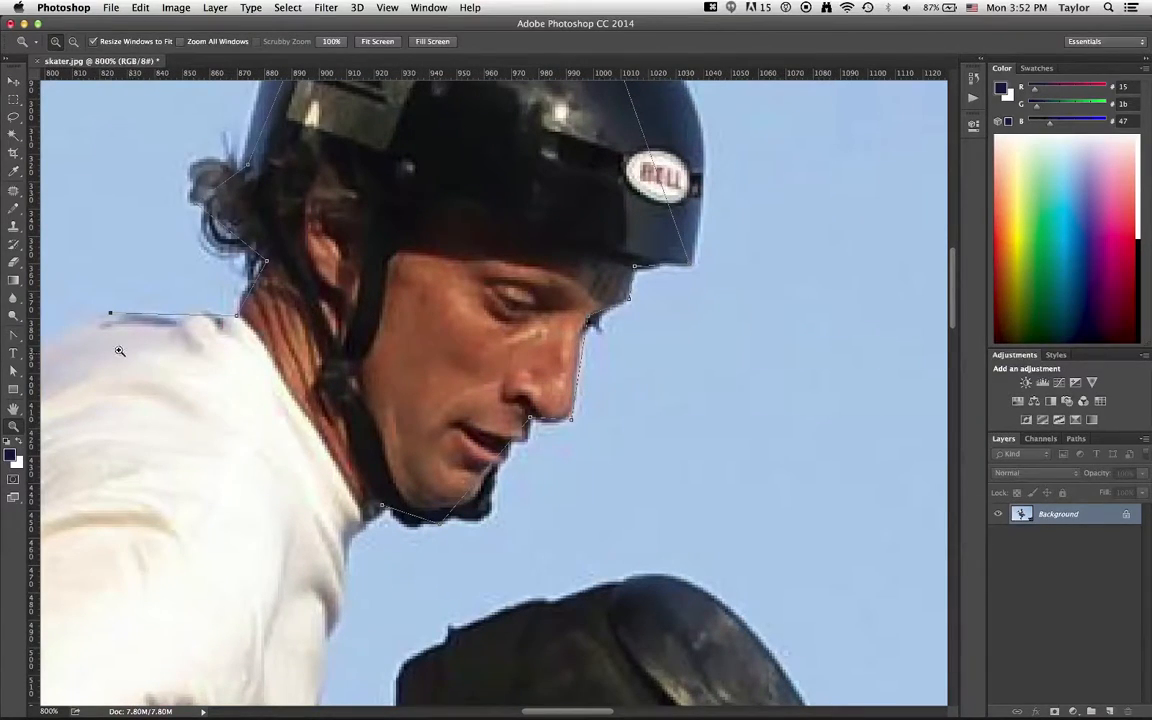
{"action": "left_click_drag", "start_coordinate": [13, 334], "coordinate": [79, 391]}
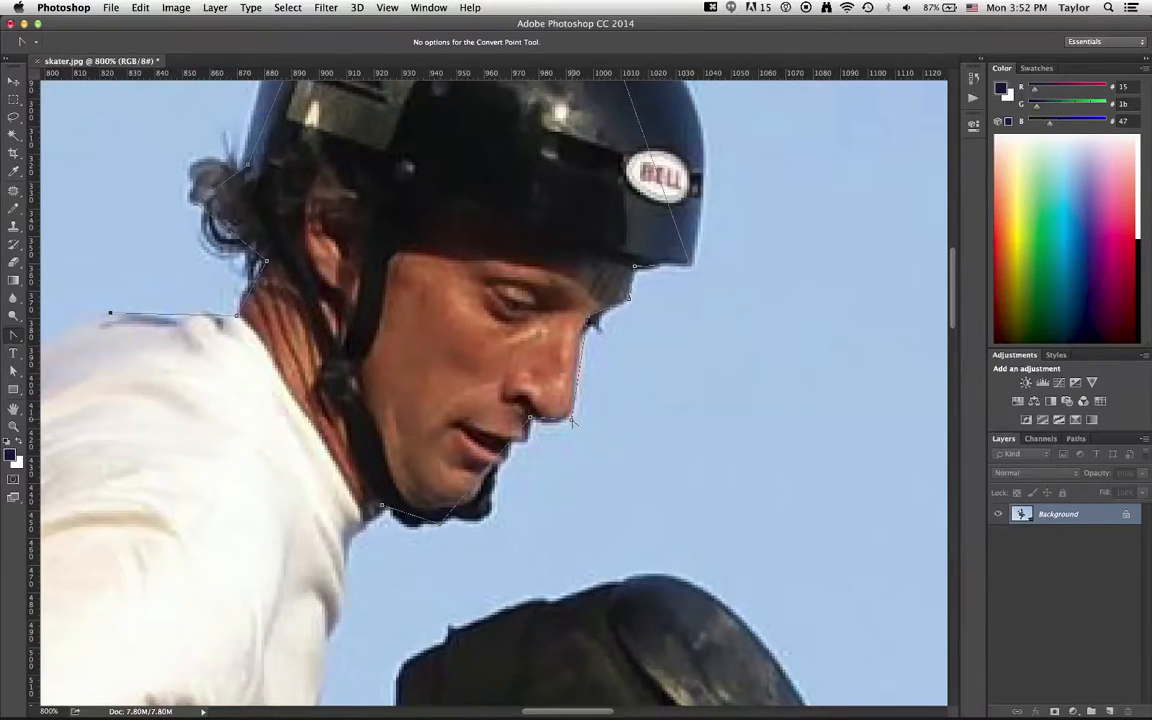
{"action": "left_click", "coordinate": [571, 421]}
{"action": "left_click_drag", "start_coordinate": [571, 421], "coordinate": [588, 408]}
{"action": "left_click", "coordinate": [13, 371]}
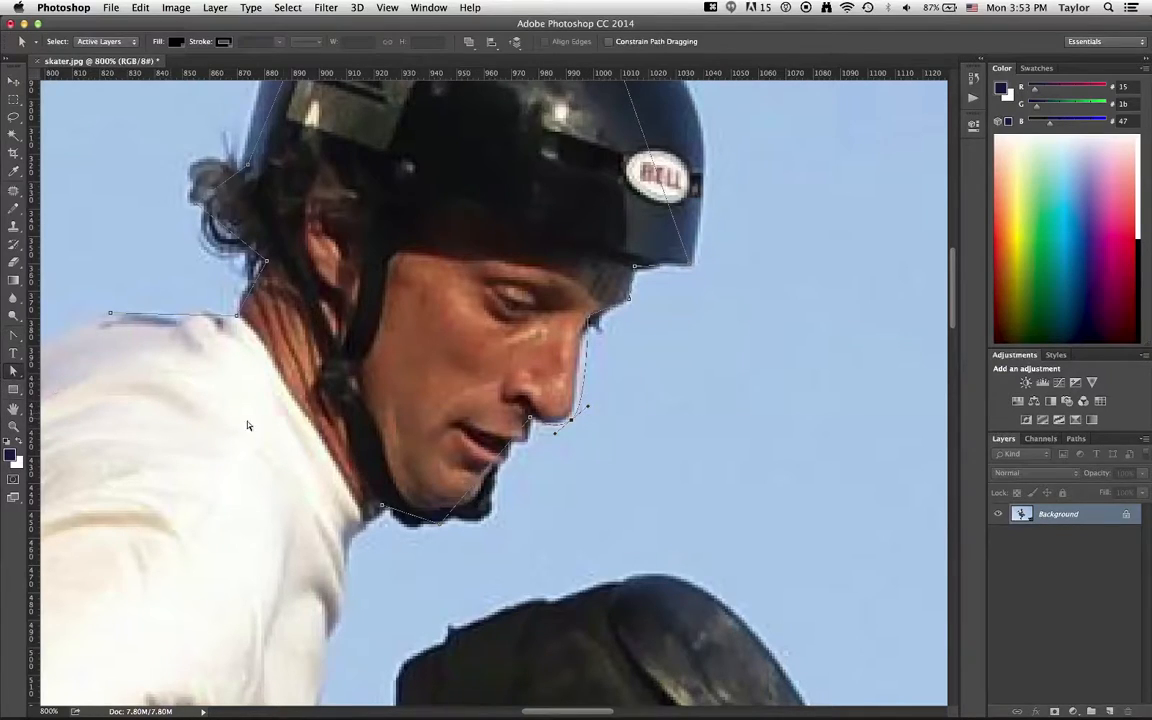
{"action": "mouse_move", "coordinate": [589, 410]}
{"action": "left_mouse_down"}
{"action": "mouse_move", "coordinate": [594, 419]}
{"action": "mouse_move", "coordinate": [581, 404]}
{"action": "mouse_move", "coordinate": [591, 426]}
{"action": "mouse_move", "coordinate": [582, 405]}
{"action": "mouse_move", "coordinate": [586, 414]}
{"action": "mouse_move", "coordinate": [646, 360]}
{"action": "mouse_move", "coordinate": [582, 406]}
{"action": "mouse_move", "coordinate": [616, 398]}
{"action": "mouse_move", "coordinate": [581, 385]}
{"action": "mouse_move", "coordinate": [607, 384]}
{"action": "mouse_move", "coordinate": [586, 421]}
{"action": "mouse_move", "coordinate": [588, 409]}
{"action": "left_mouse_up"}
- Convert the brow anchors and the two upper helmet anchors to smooth points, curving the path along the forehead and helmet
{"action": "left_click", "coordinate": [13, 336]}
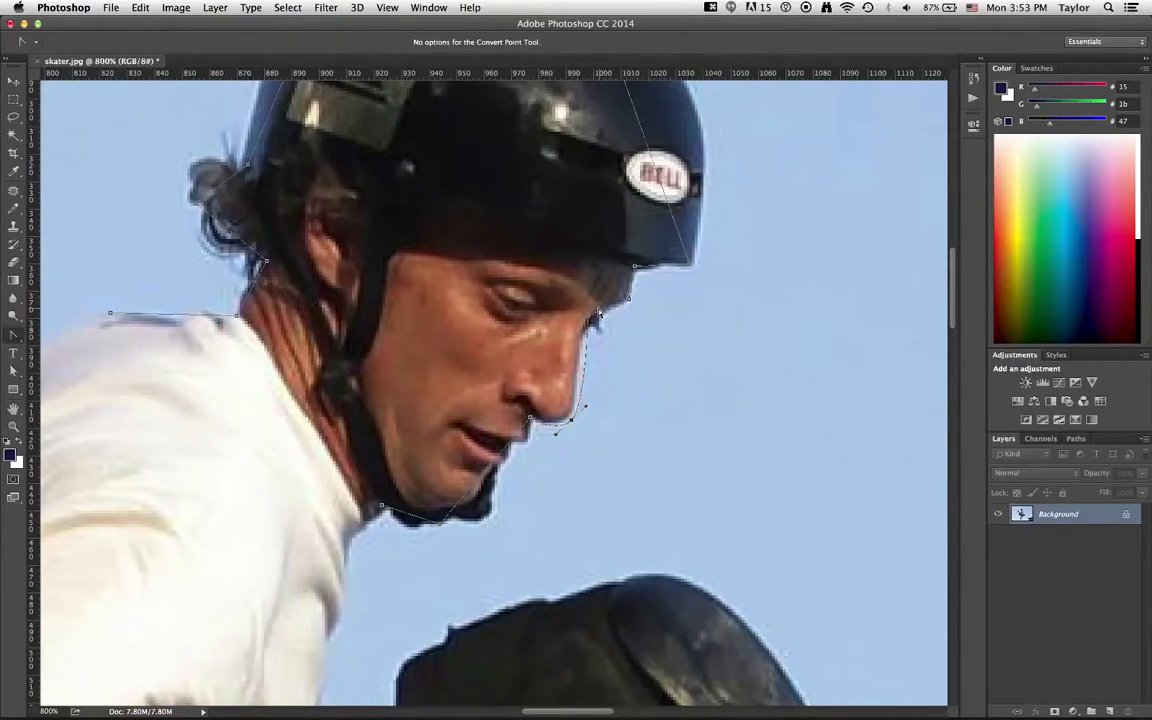
{"action": "left_click_drag", "start_coordinate": [588, 318], "coordinate": [632, 299]}
{"action": "key", "text": "space"}
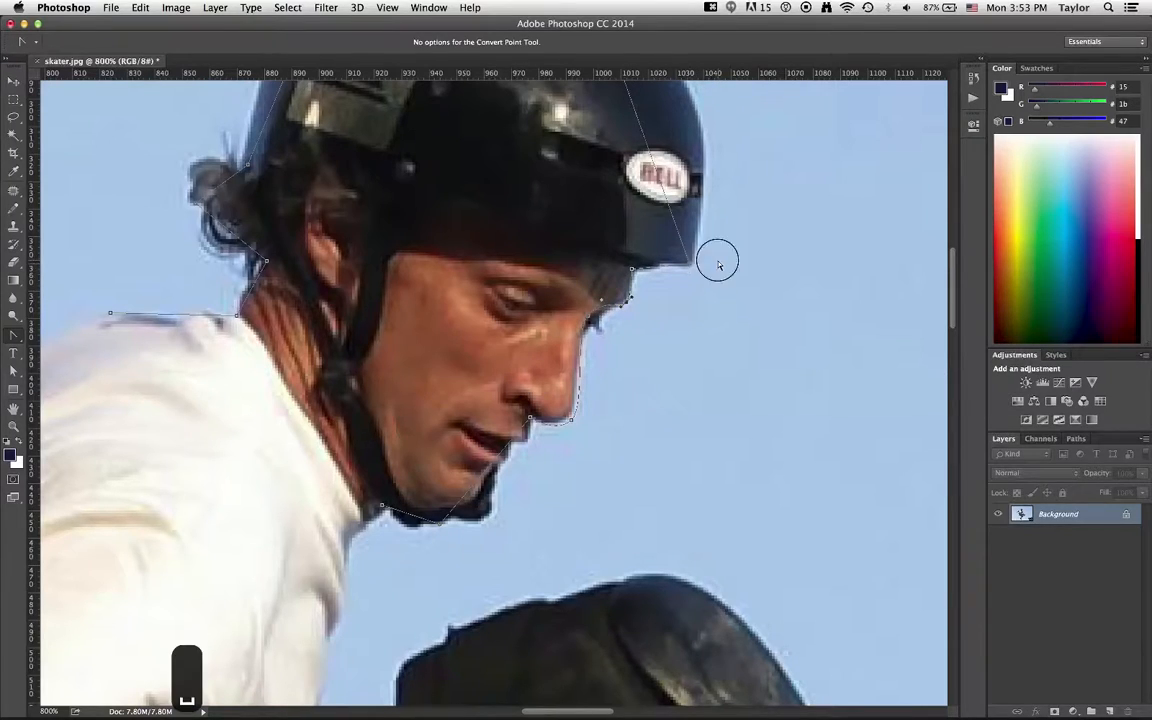
{"action": "left_click_drag", "start_coordinate": [715, 257], "coordinate": [694, 437]}
{"action": "left_click_drag", "start_coordinate": [577, 170], "coordinate": [415, 100]}
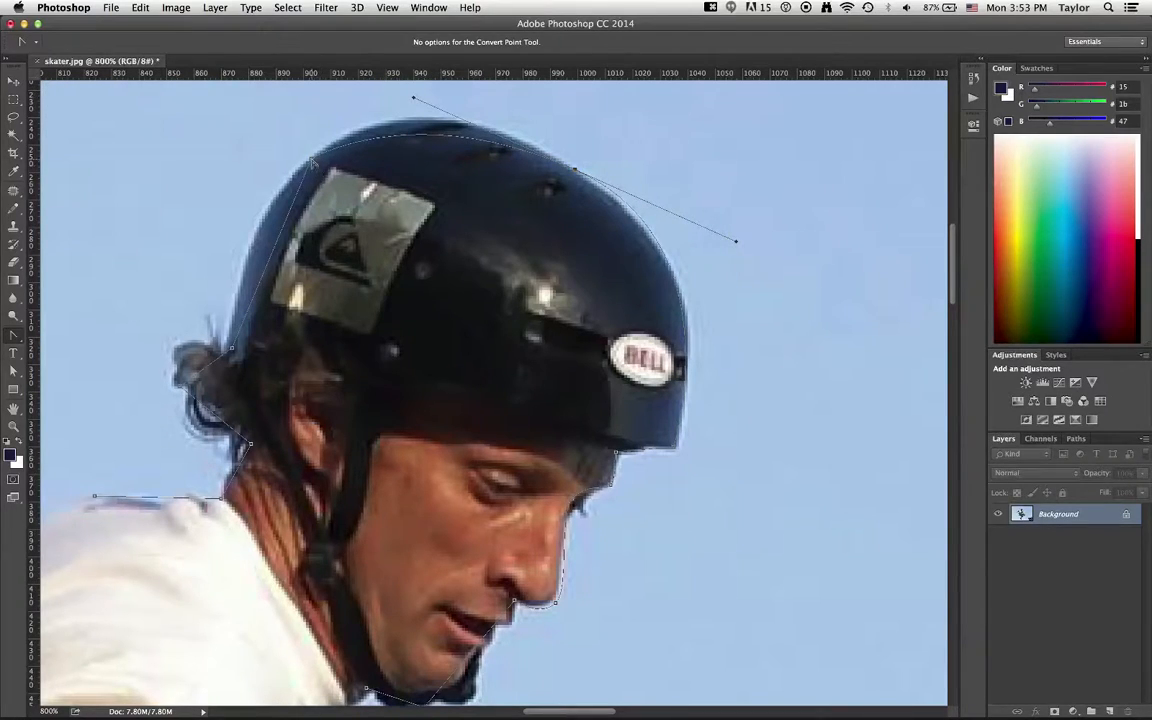
{"action": "left_click_drag", "start_coordinate": [311, 158], "coordinate": [237, 217]}
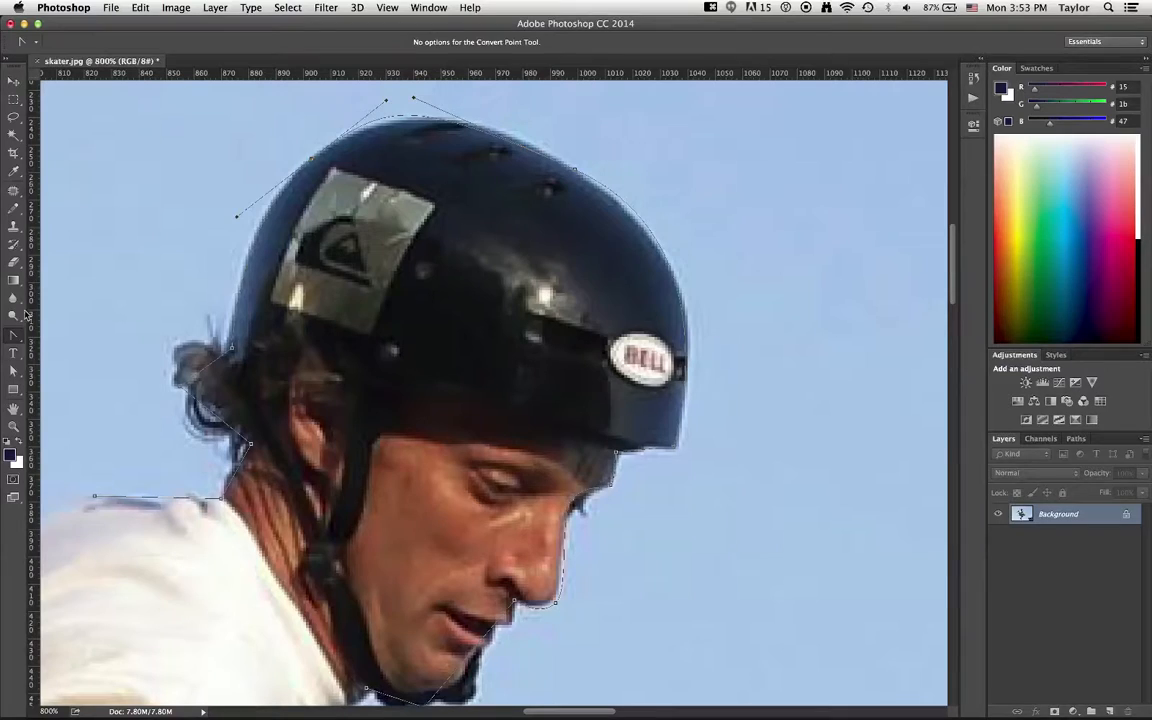
- Adjust the helmet anchors' direction handles with Direct Selection to fit the curve to the helmet's top and front edge
{"action": "left_click", "coordinate": [14, 372]}
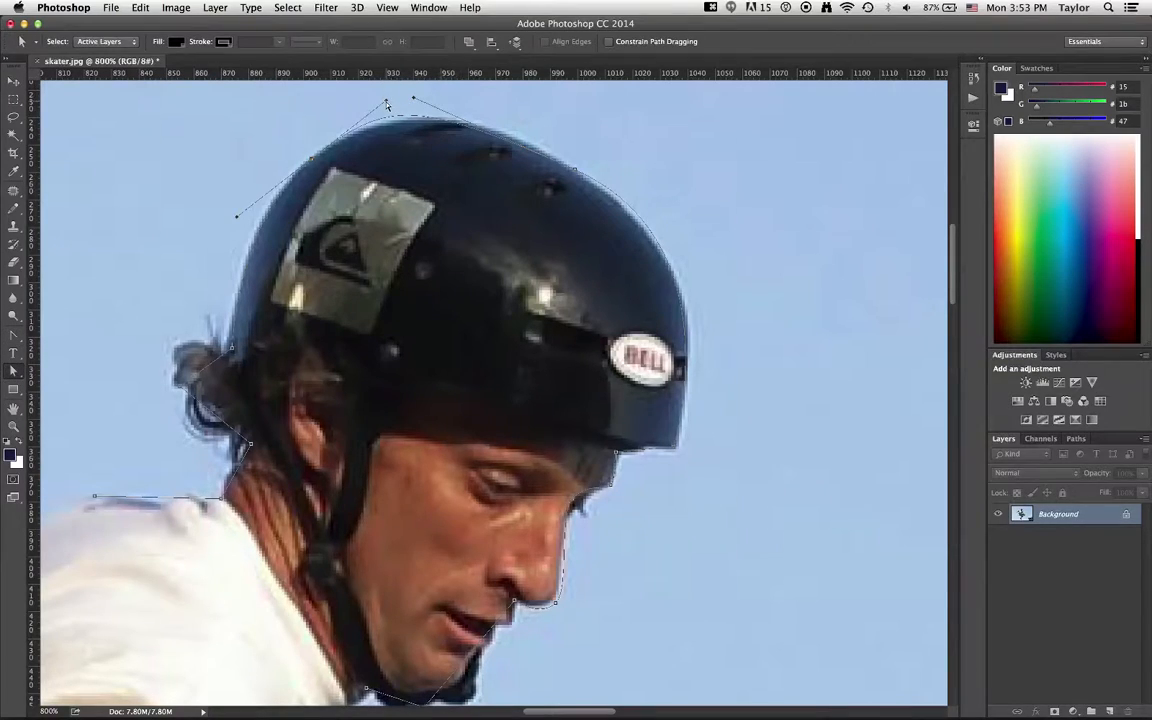
{"action": "left_click_drag", "start_coordinate": [387, 103], "coordinate": [440, 112]}
{"action": "left_click", "coordinate": [435, 112]}
{"action": "left_click", "coordinate": [455, 122]}
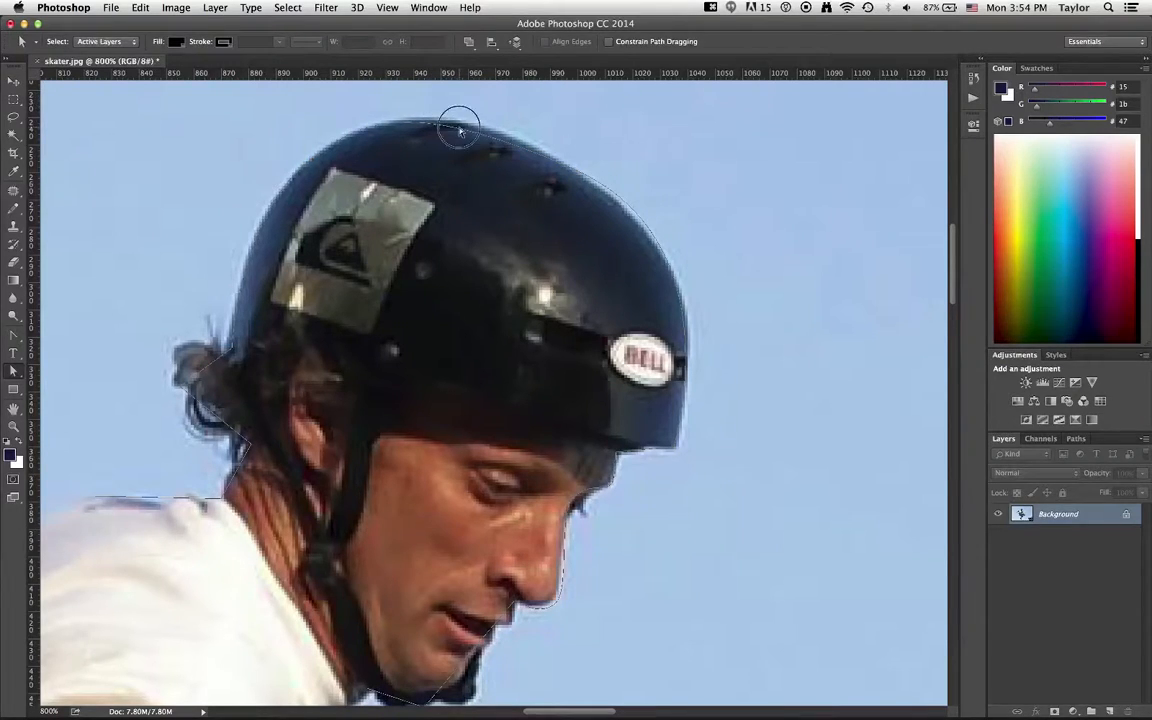
{"action": "left_click_drag", "start_coordinate": [414, 100], "coordinate": [437, 94]}
{"action": "left_click", "coordinate": [590, 182]}
{"action": "left_click", "coordinate": [728, 259]}
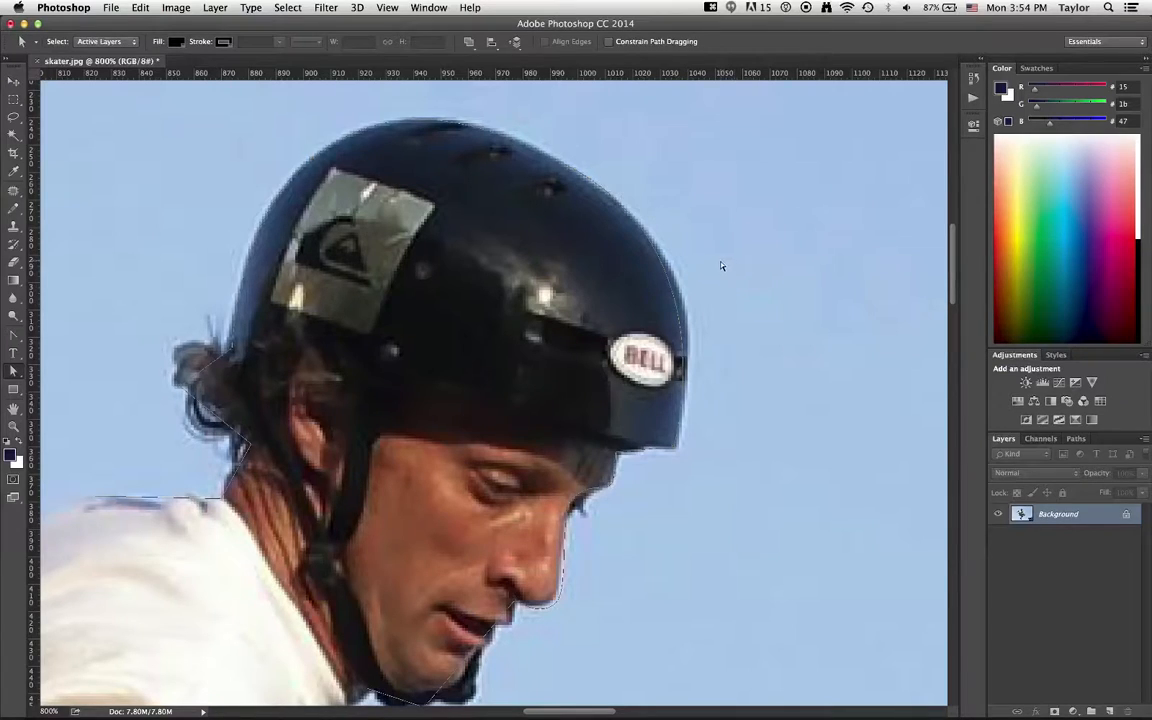
{"action": "left_click", "coordinate": [675, 293]}
{"action": "left_click_drag", "start_coordinate": [727, 257], "coordinate": [743, 261]}
- Refine the path along the nose with the Pen Tool so it hugs the bridge and tip at 1600% zoom
{"action": "key", "text": "space"}
{"action": "left_click_drag", "start_coordinate": [661, 576], "coordinate": [667, 472]}
{"action": "key", "text": "z"}
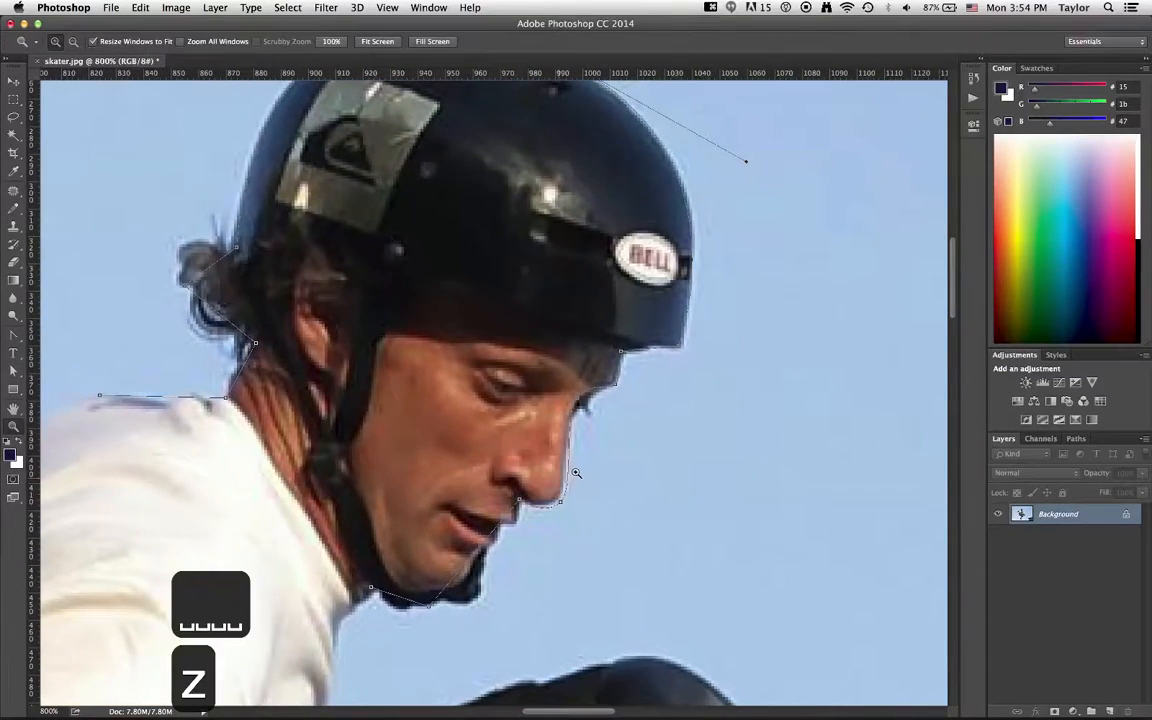
{"action": "left_click", "coordinate": [512, 431]}
{"action": "left_click", "coordinate": [512, 431]}
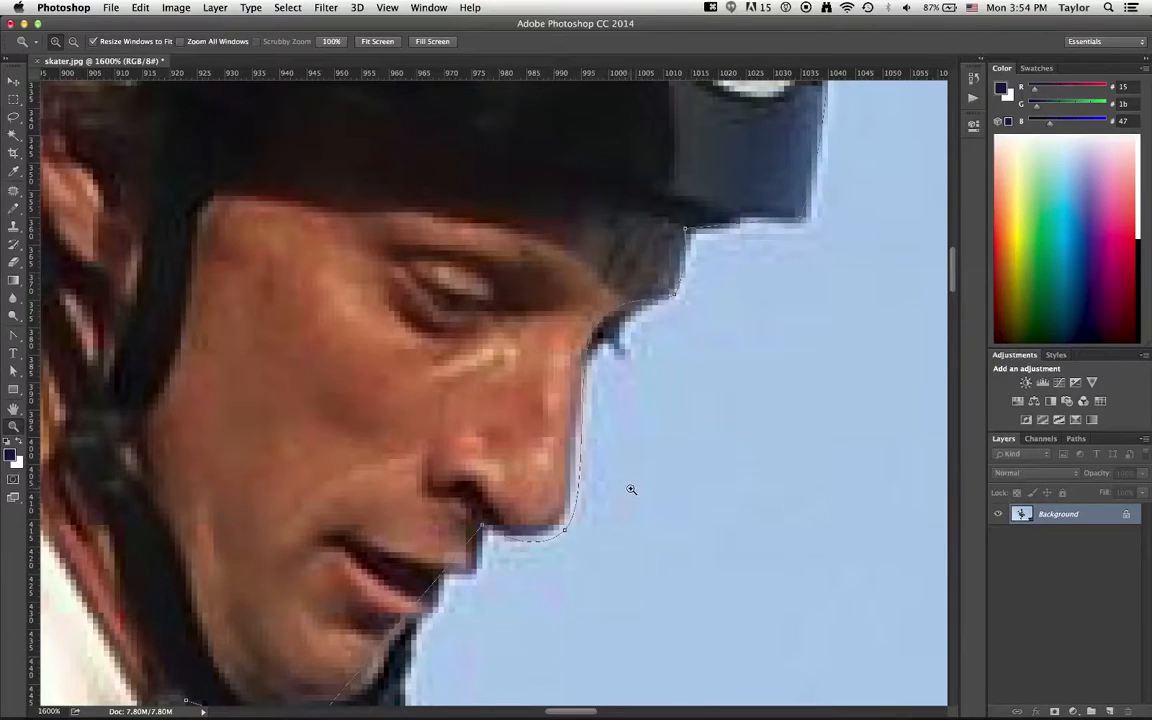
{"action": "key", "text": "p"}
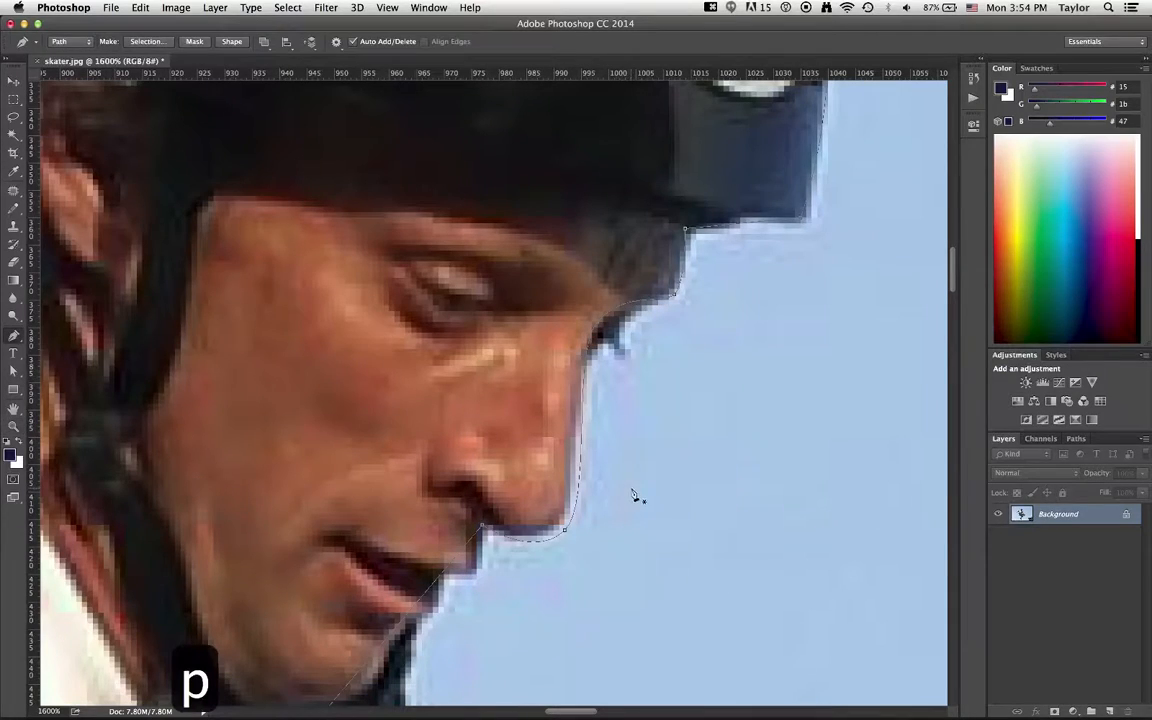
{"action": "left_click", "coordinate": [579, 430]}
{"action": "left_click", "coordinate": [563, 529]}
- Reshape the path's anchors and handles around the eyelashes and brow beneath the helmet
{"action": "left_click", "coordinate": [599, 326], "text": "super"}
{"action": "left_click_drag", "start_coordinate": [599, 327], "coordinate": [634, 294]}
{"action": "left_click", "coordinate": [614, 324]}
{"action": "mouse_move", "coordinate": [613, 324]}
{"action": "left_mouse_down"}
{"action": "mouse_move", "coordinate": [625, 360]}
{"action": "mouse_move", "coordinate": [655, 334]}
{"action": "mouse_move", "coordinate": [578, 295]}
{"action": "mouse_move", "coordinate": [550, 295]}
{"action": "mouse_move", "coordinate": [542, 275]}
{"action": "mouse_move", "coordinate": [596, 307]}
{"action": "left_mouse_up"}
{"action": "left_click", "coordinate": [674, 292]}
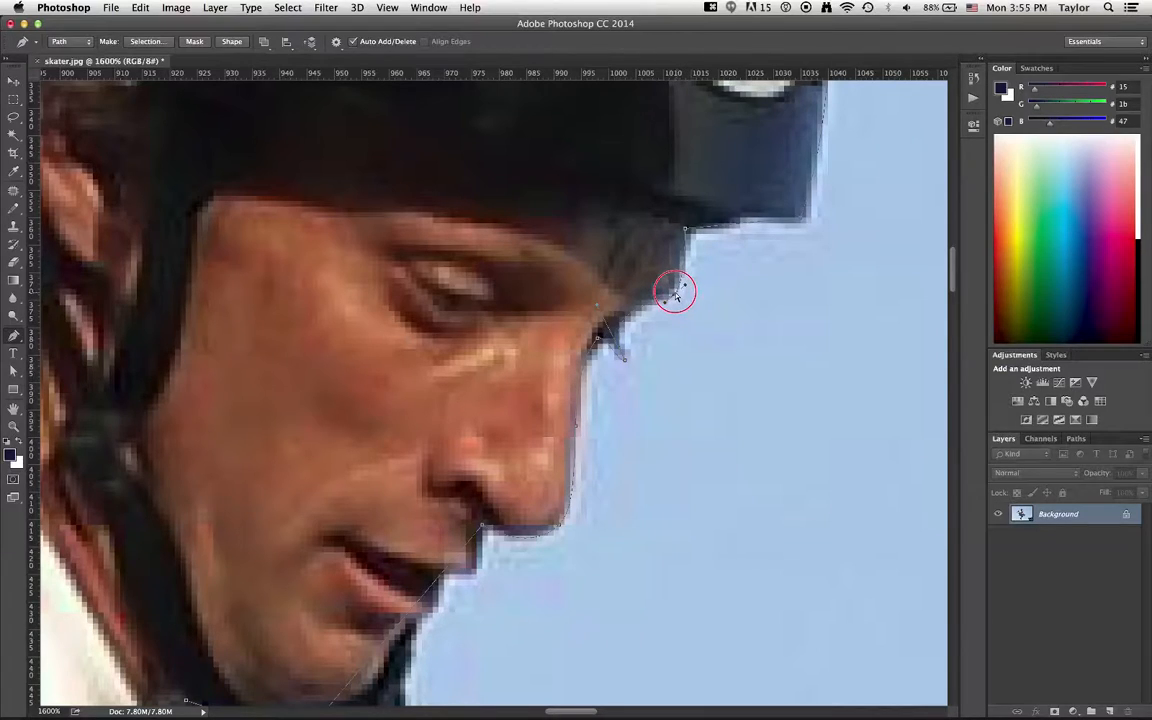
- Add and shape anchor points along the lips down to where the chin strap meets the face
{"action": "key", "text": "space"}
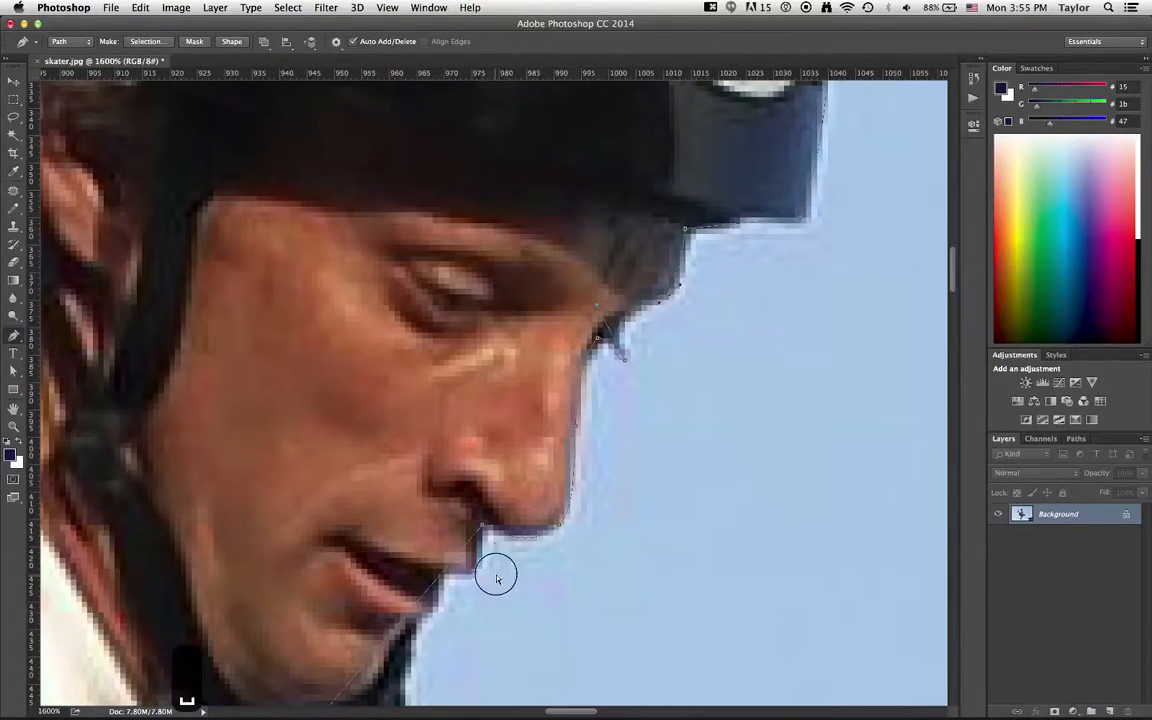
{"action": "left_click_drag", "start_coordinate": [496, 571], "coordinate": [555, 437]}
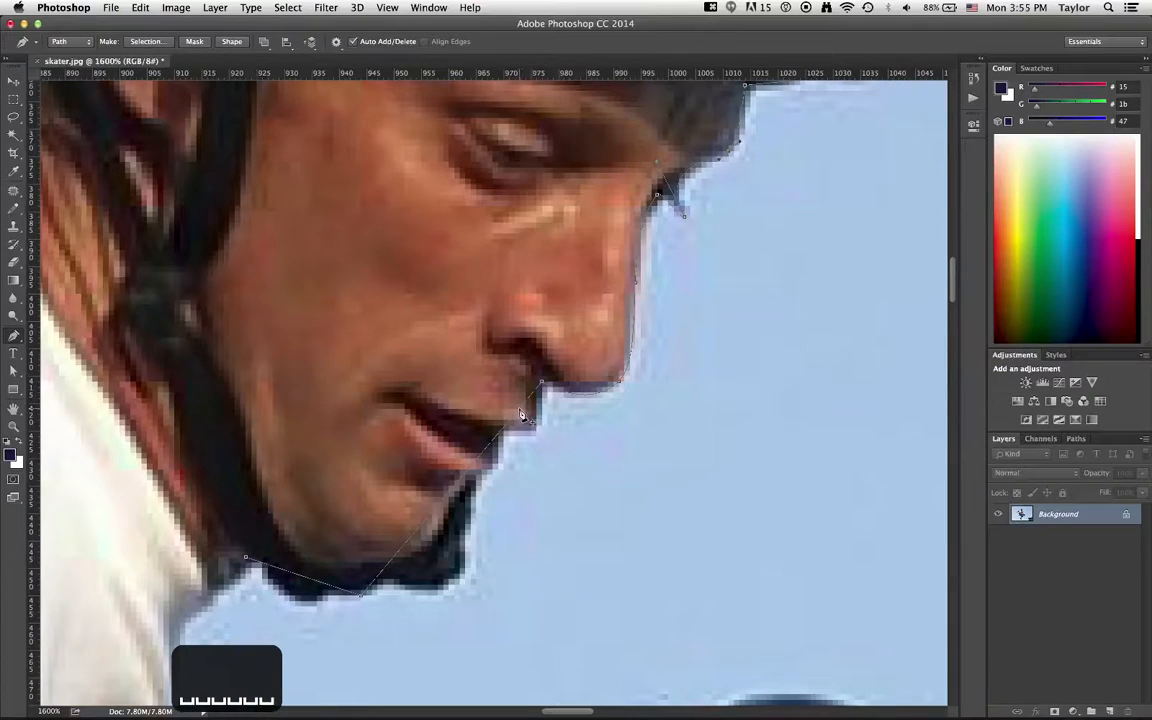
{"action": "left_click_drag", "start_coordinate": [519, 409], "coordinate": [500, 433]}
{"action": "left_click_drag", "start_coordinate": [500, 433], "coordinate": [489, 455]}
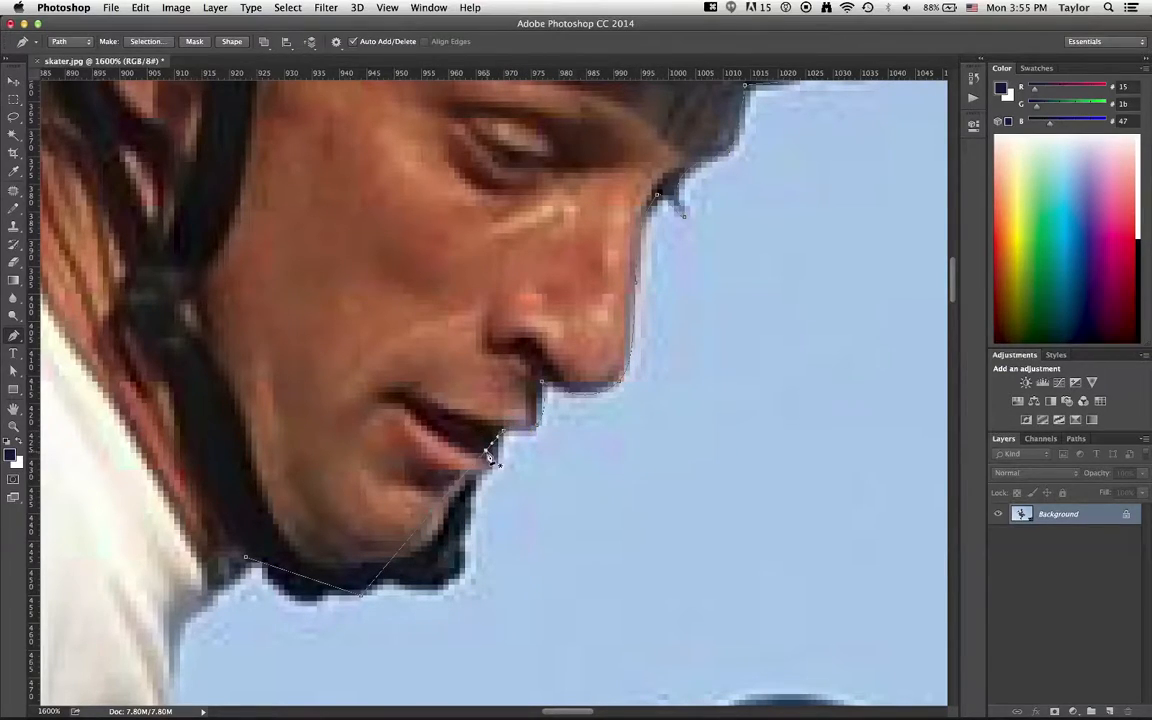
{"action": "left_click_drag", "start_coordinate": [489, 455], "coordinate": [487, 478]}
{"action": "left_click_drag", "start_coordinate": [483, 478], "coordinate": [480, 478]}
- Add and adjust curved anchor points along the front and underside of the chin strap
{"action": "left_click_drag", "start_coordinate": [461, 577], "coordinate": [463, 580]}
{"action": "mouse_move", "coordinate": [398, 605]}
{"action": "left_mouse_down"}
{"action": "mouse_move", "coordinate": [414, 606]}
{"action": "mouse_move", "coordinate": [392, 585]}
{"action": "left_mouse_up"}
{"action": "left_click_drag", "start_coordinate": [303, 579], "coordinate": [305, 604]}
{"action": "left_click", "coordinate": [333, 585]}
{"action": "left_click", "coordinate": [387, 582]}
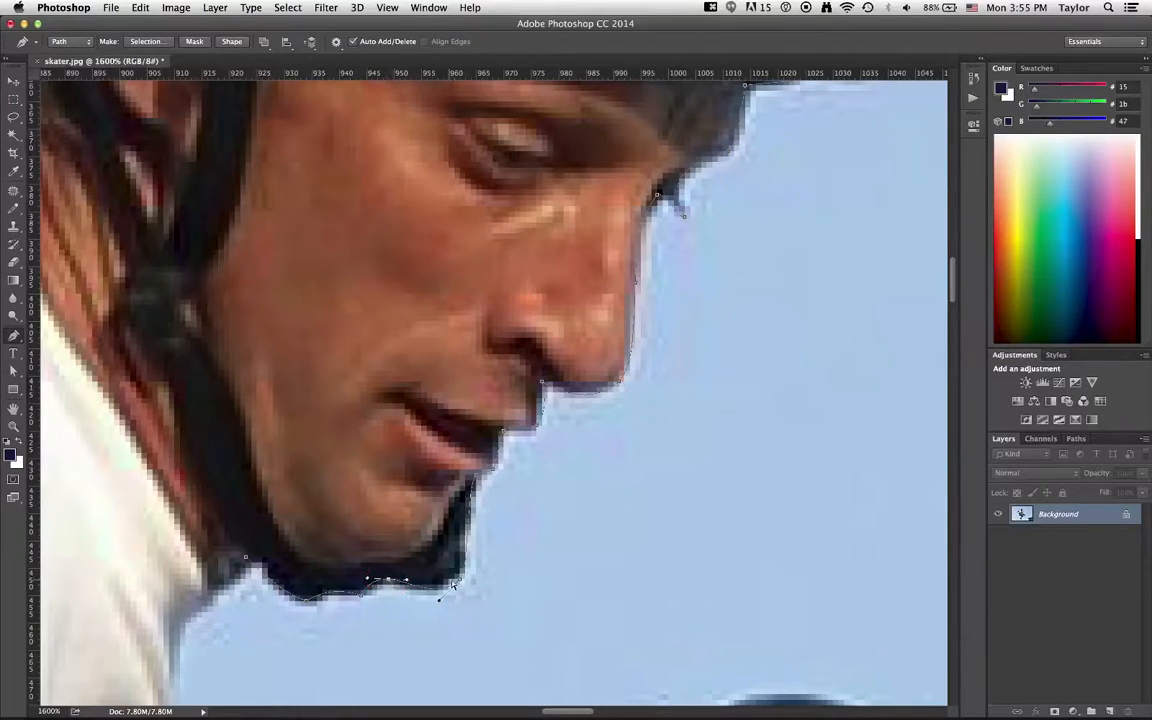
{"action": "left_click", "coordinate": [449, 578]}
{"action": "left_click", "coordinate": [484, 575]}
- Review the refined path around the whole head and helmet at 700% zoom
{"action": "key", "text": "z"}
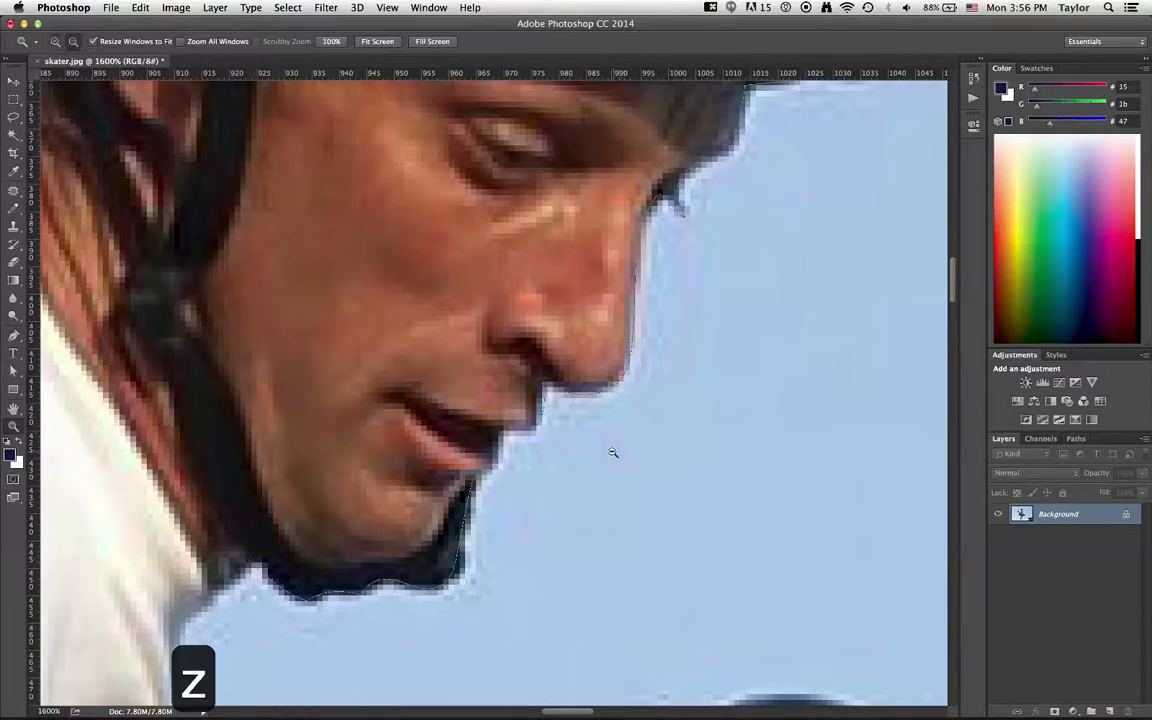
{"action": "left_click", "coordinate": [614, 453], "text": "alt"}
{"action": "left_click", "coordinate": [614, 453], "text": "alt"}
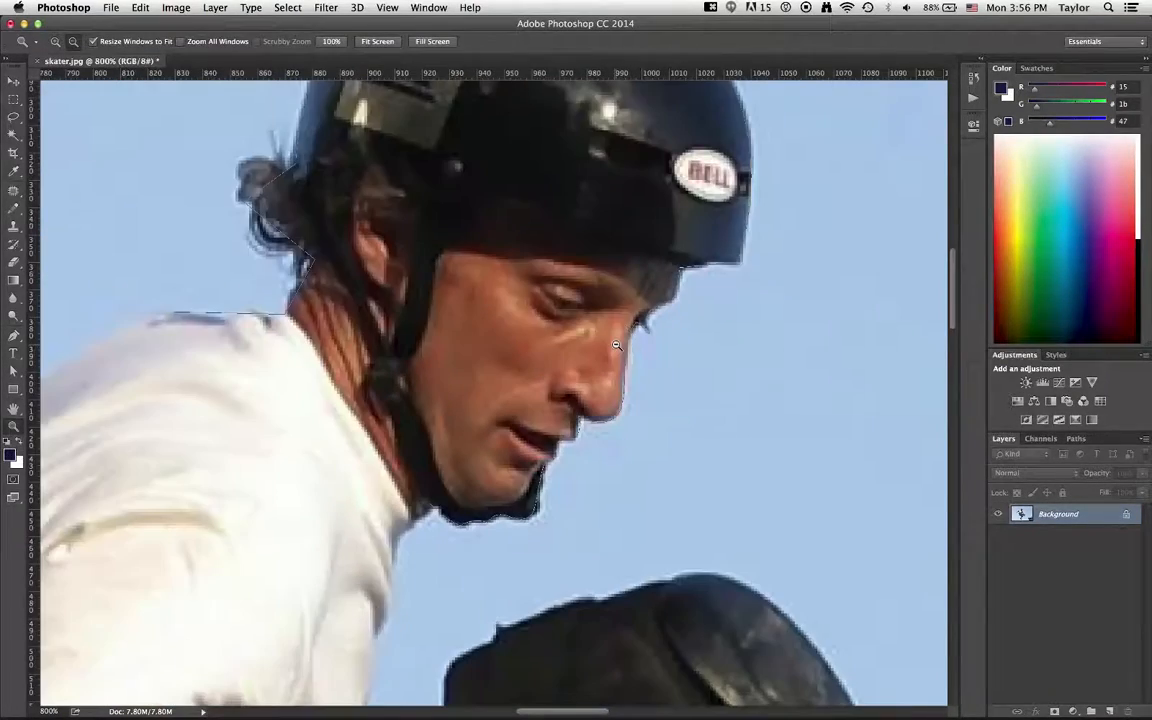
{"action": "left_click", "coordinate": [616, 345], "text": "alt"}
{"action": "key", "text": "space"}
{"action": "left_click_drag", "start_coordinate": [703, 356], "coordinate": [609, 411]}
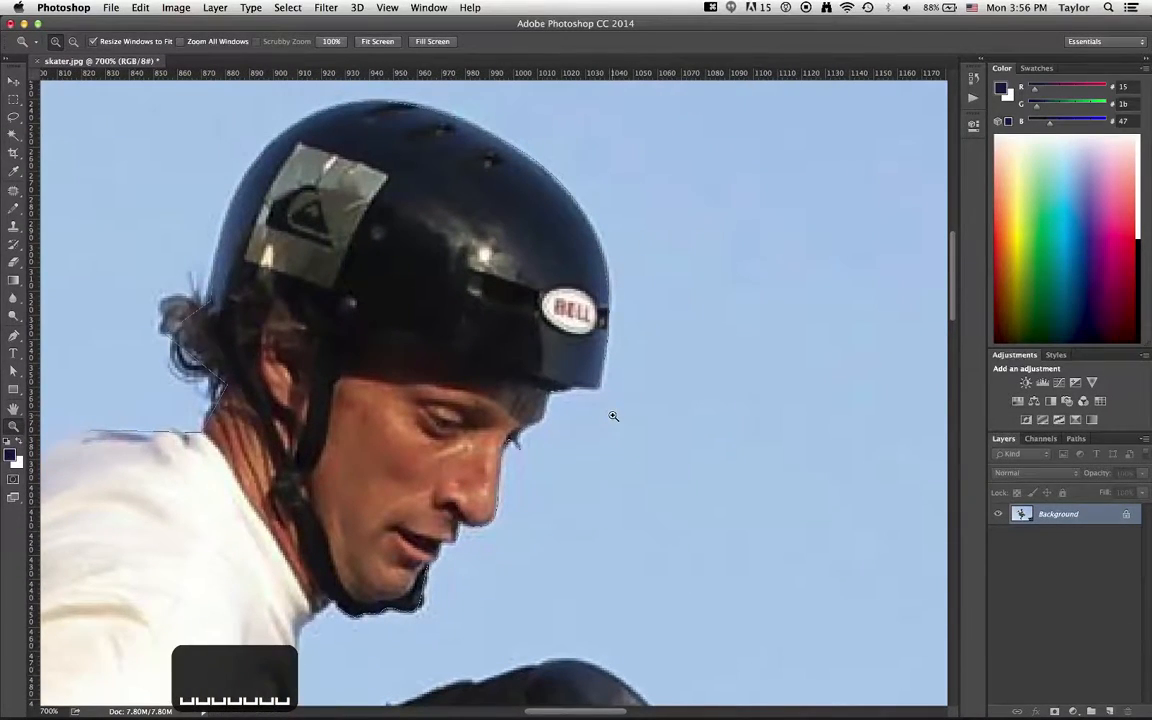